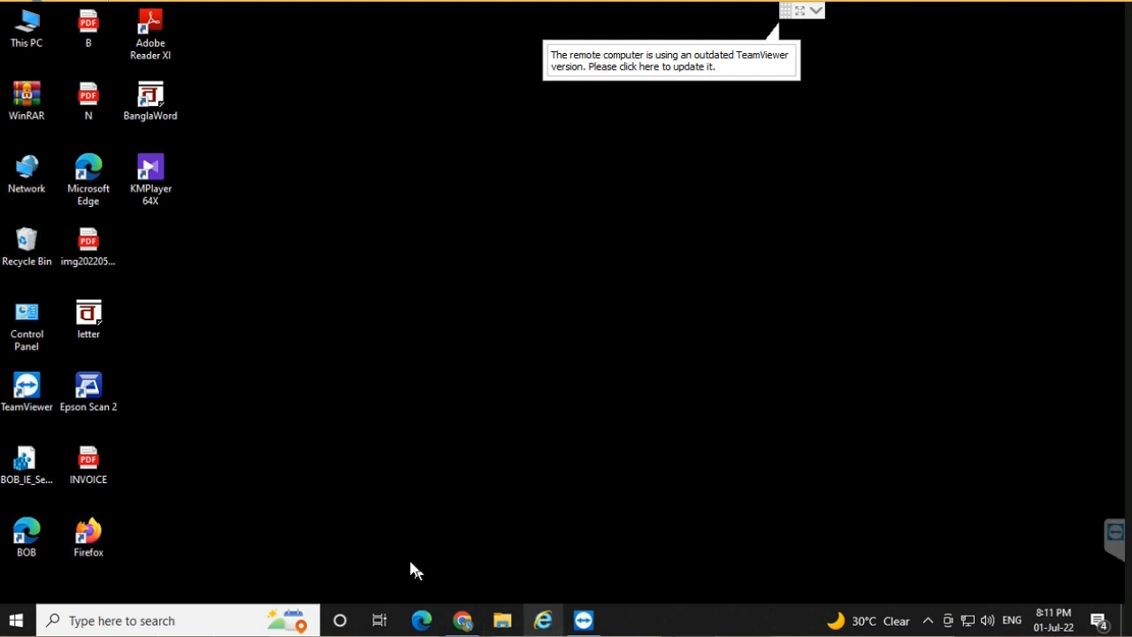
Uninstall PeriServiceSetup from the installed programs, letting it automatically close the running applications, and close the program list
double_click(36, 322)
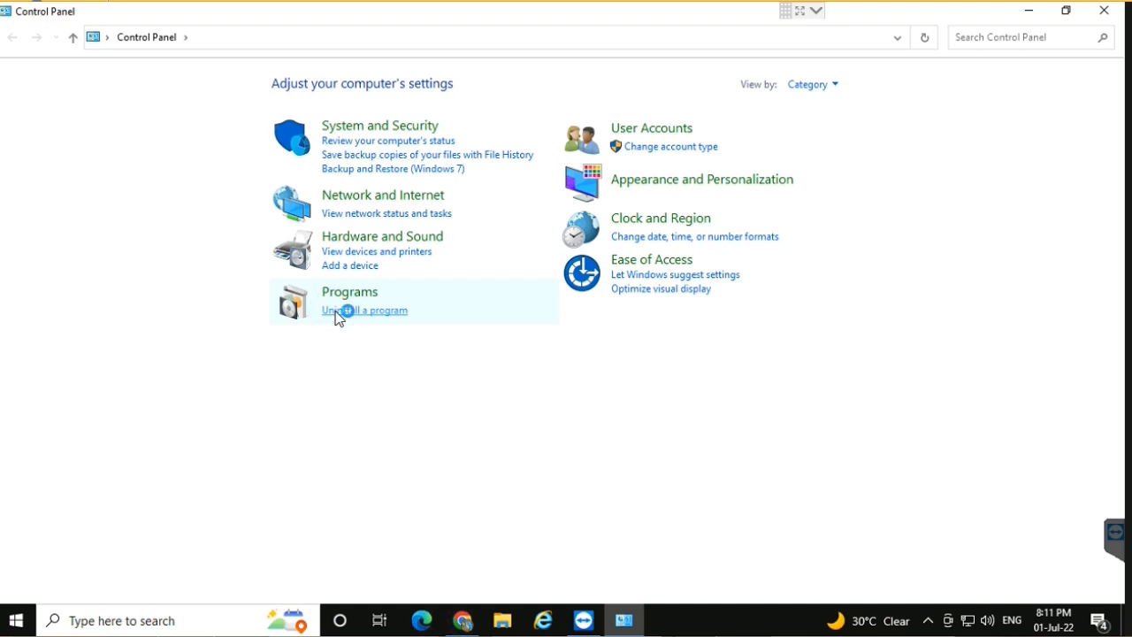
click(341, 311)
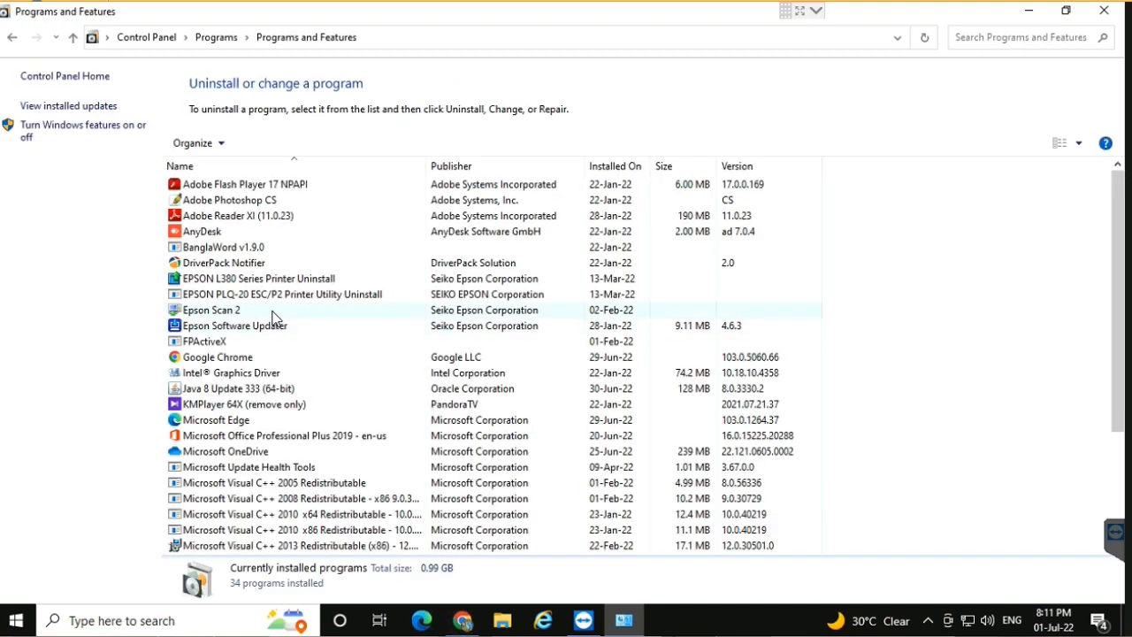
scroll(272, 317, down, 4)
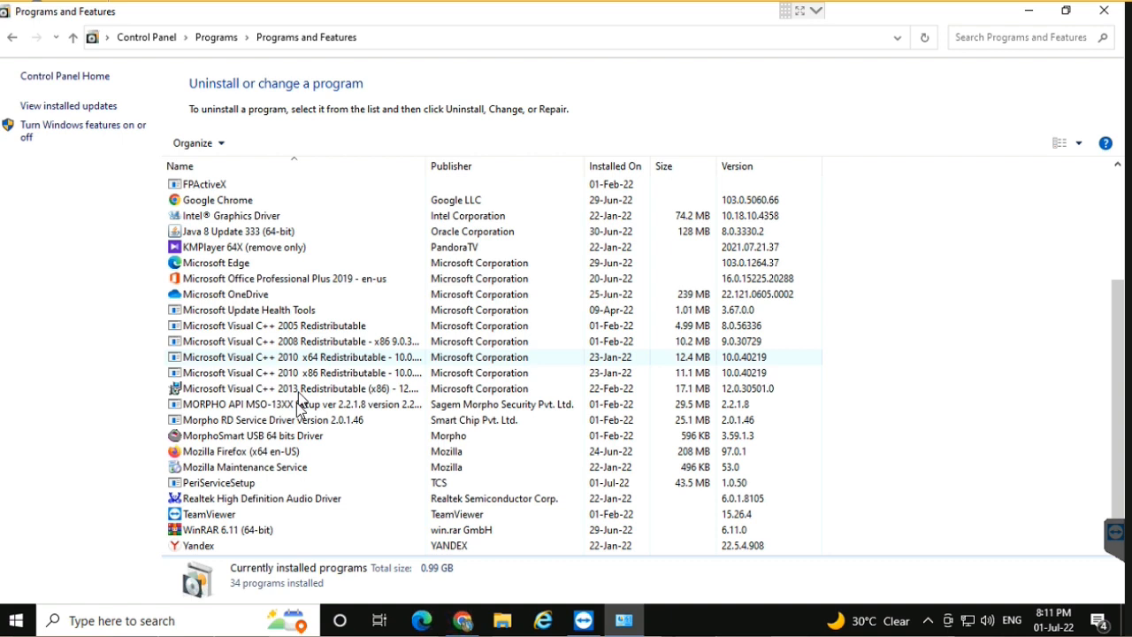
click(228, 487)
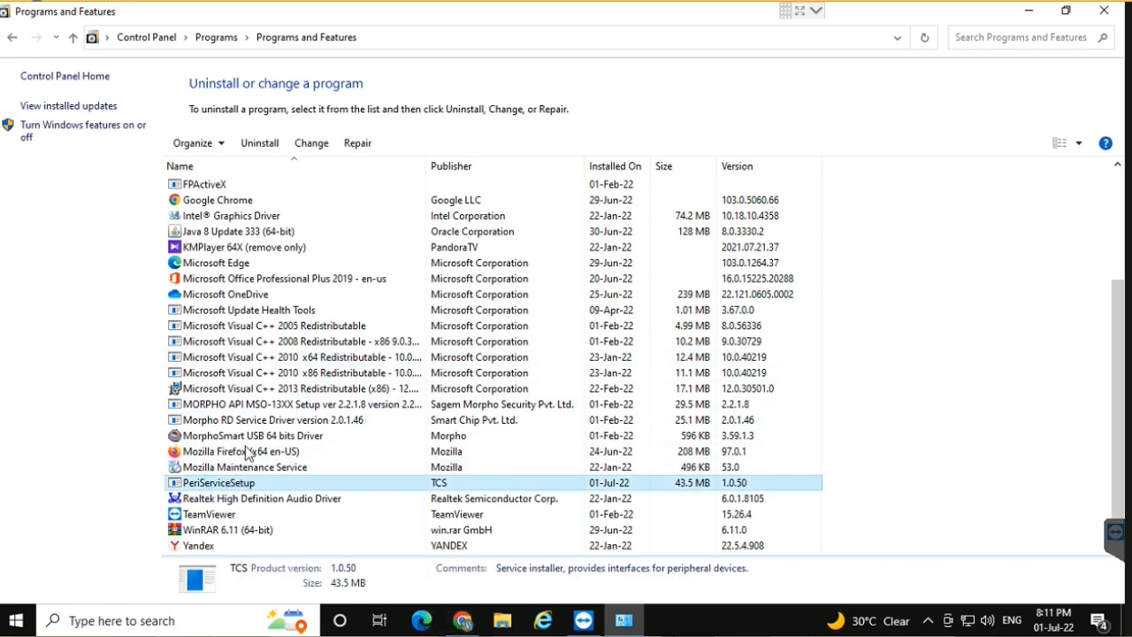
click(262, 146)
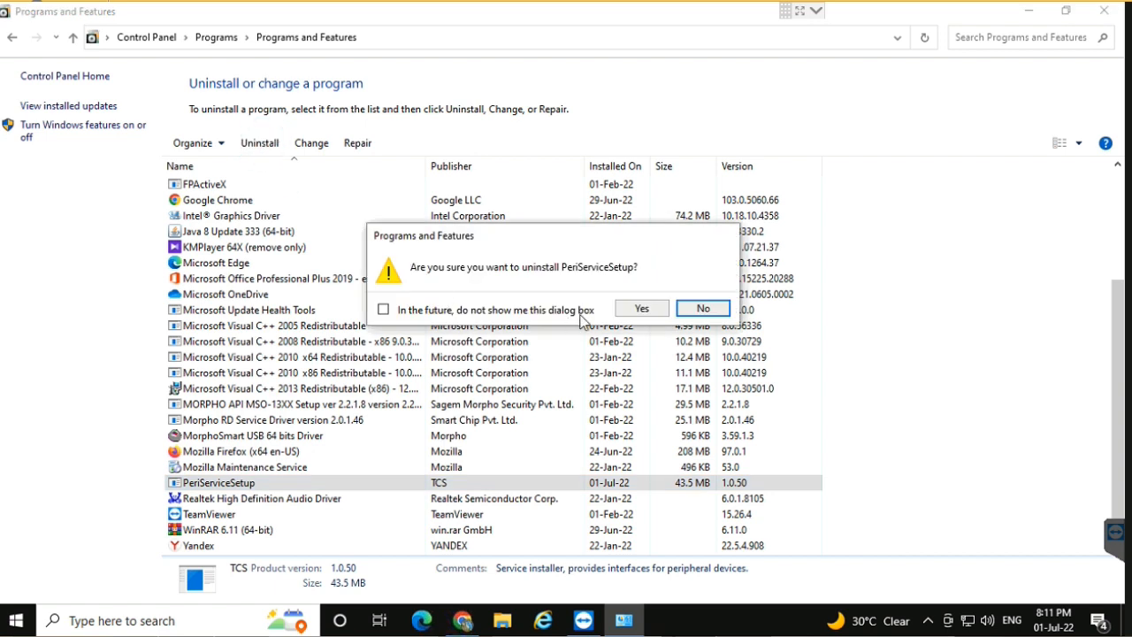
click(642, 308)
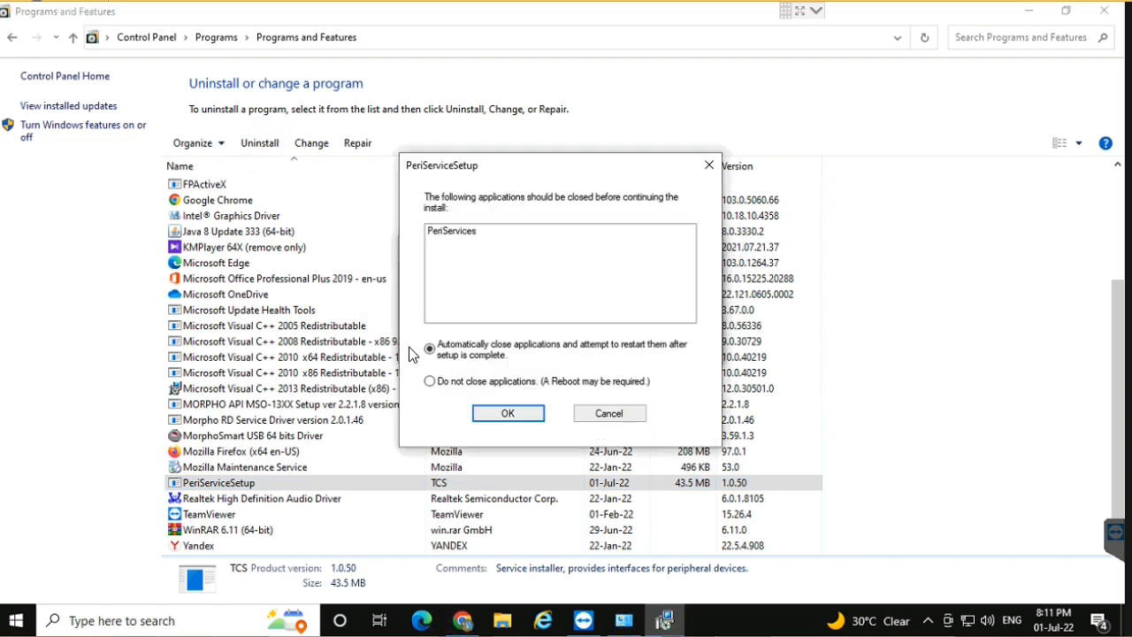
click(502, 420)
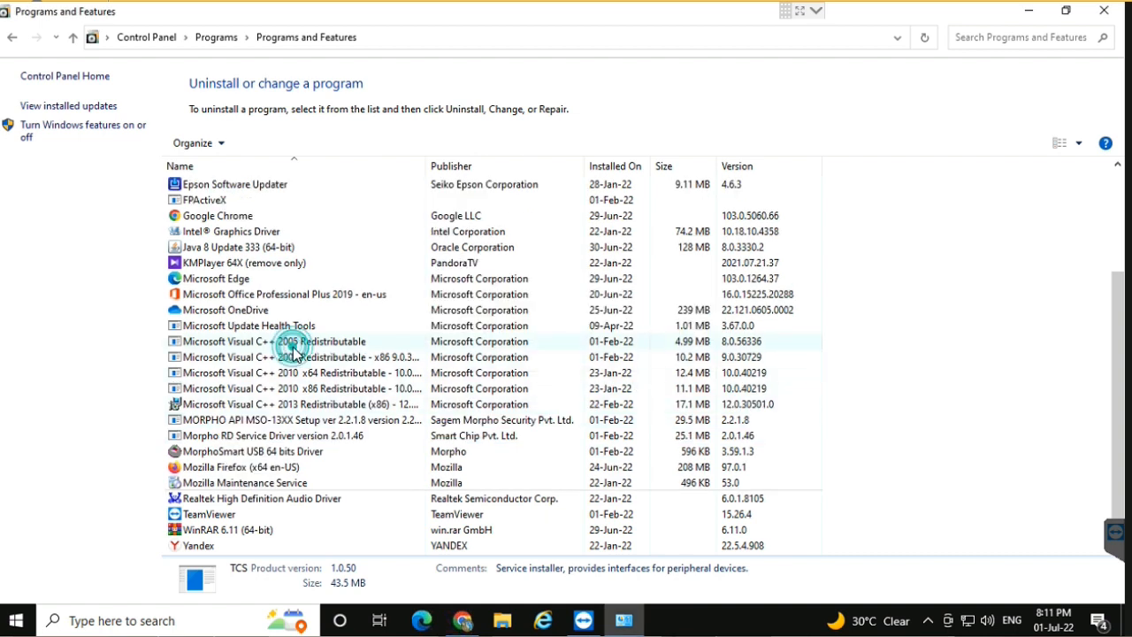
click(293, 345)
scroll(293, 347, up, 3)
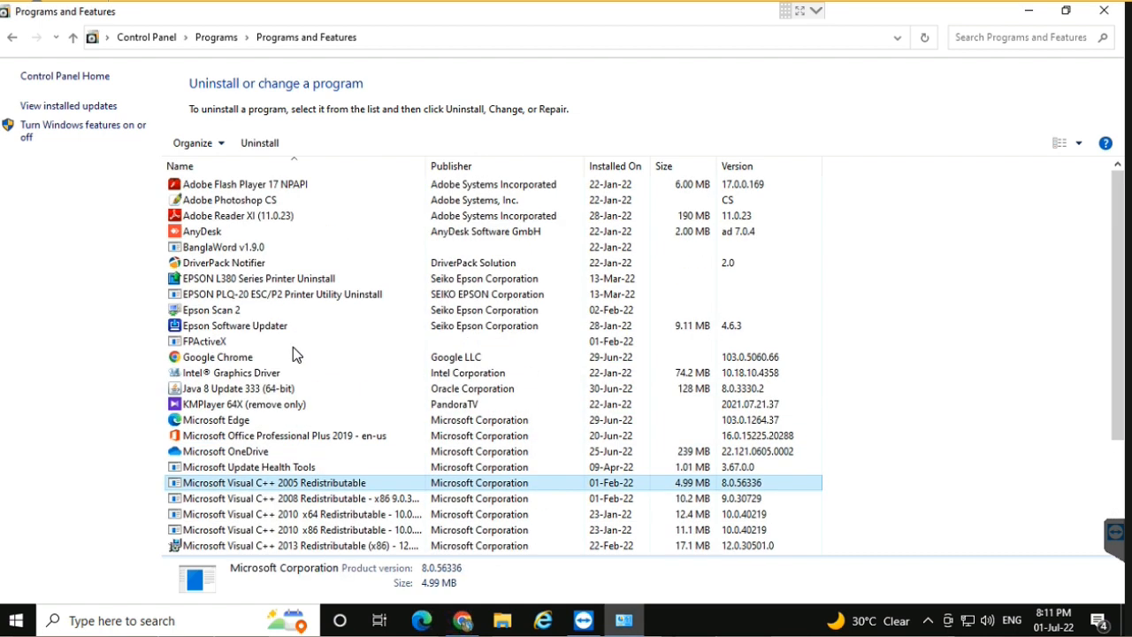
click(1104, 10)
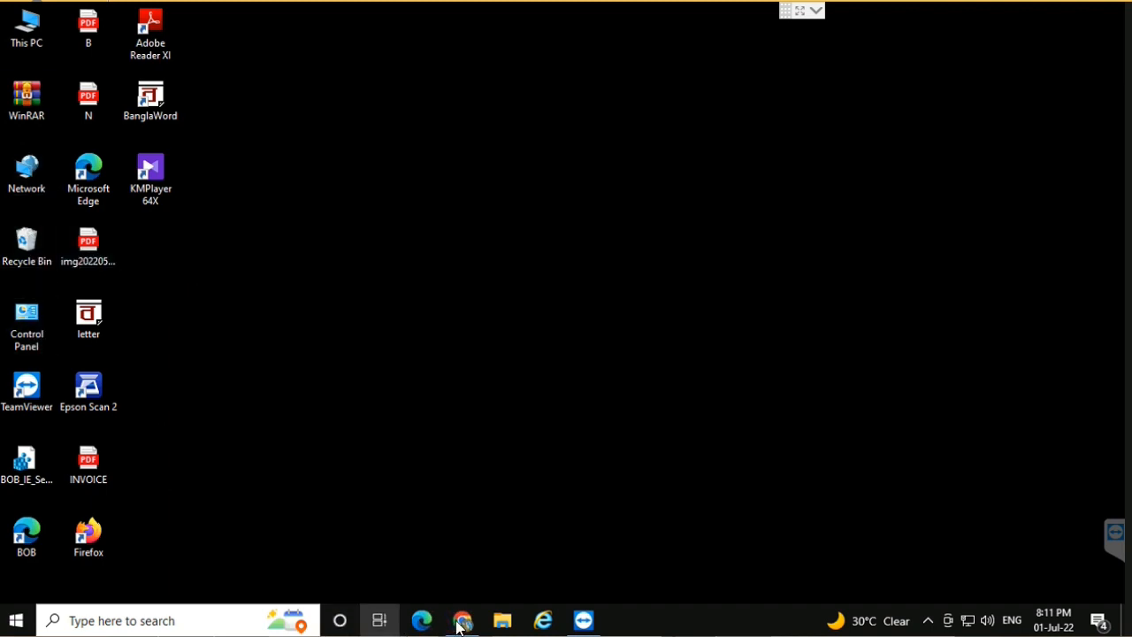
Delete the TCSKioskPinpad and root folders from Local Disk (C:), and close the file window
click(500, 621)
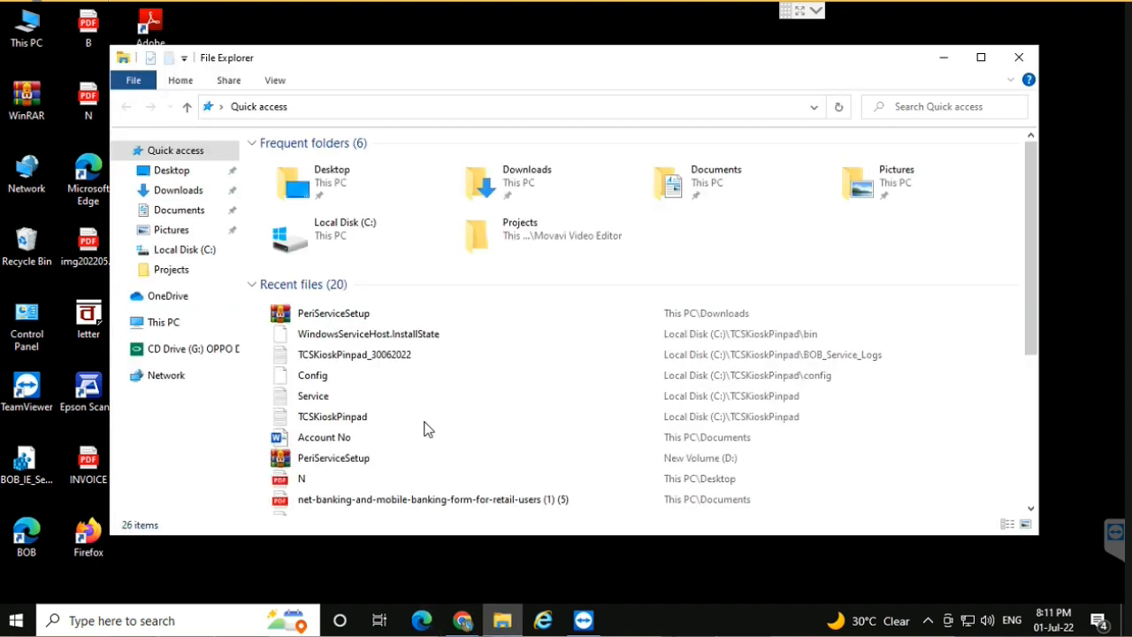
click(185, 249)
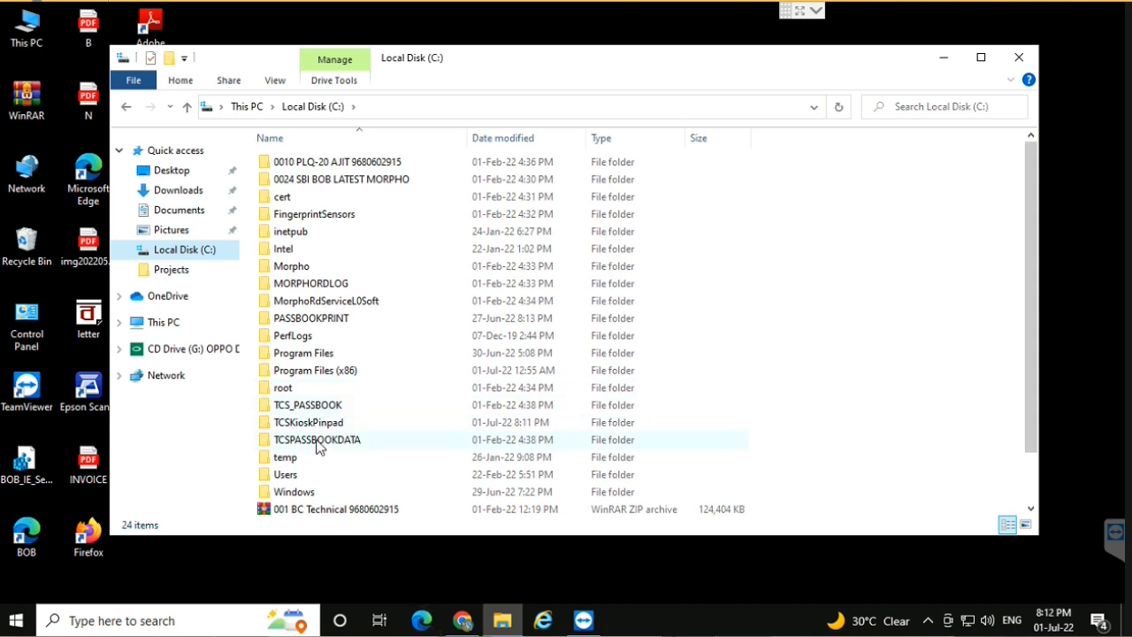
click(309, 425)
key(Delete)
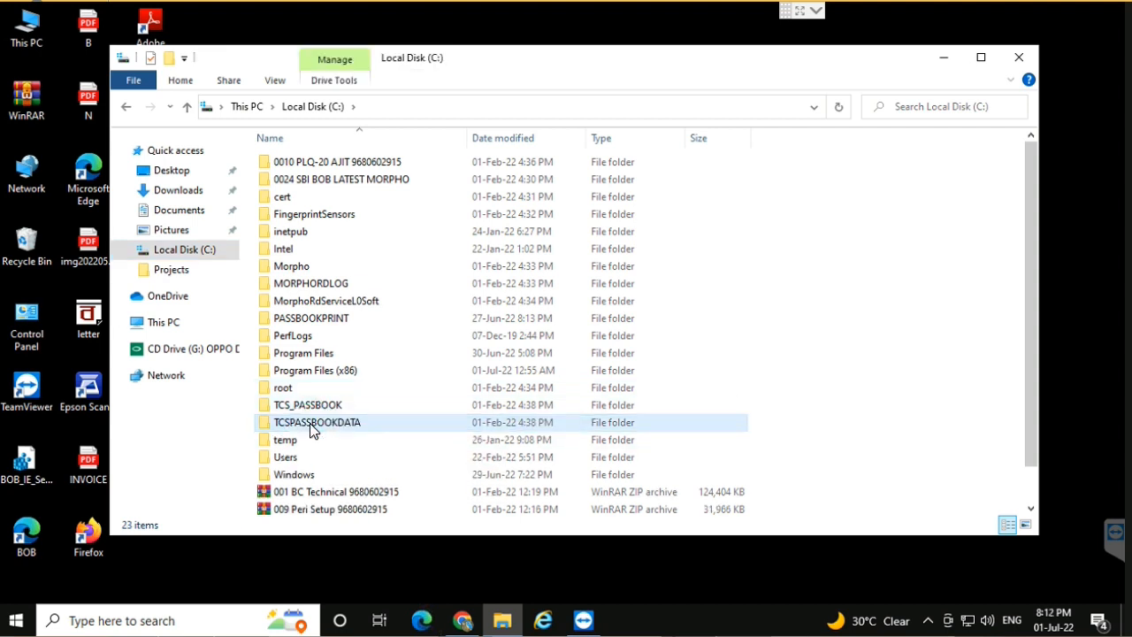
click(284, 390)
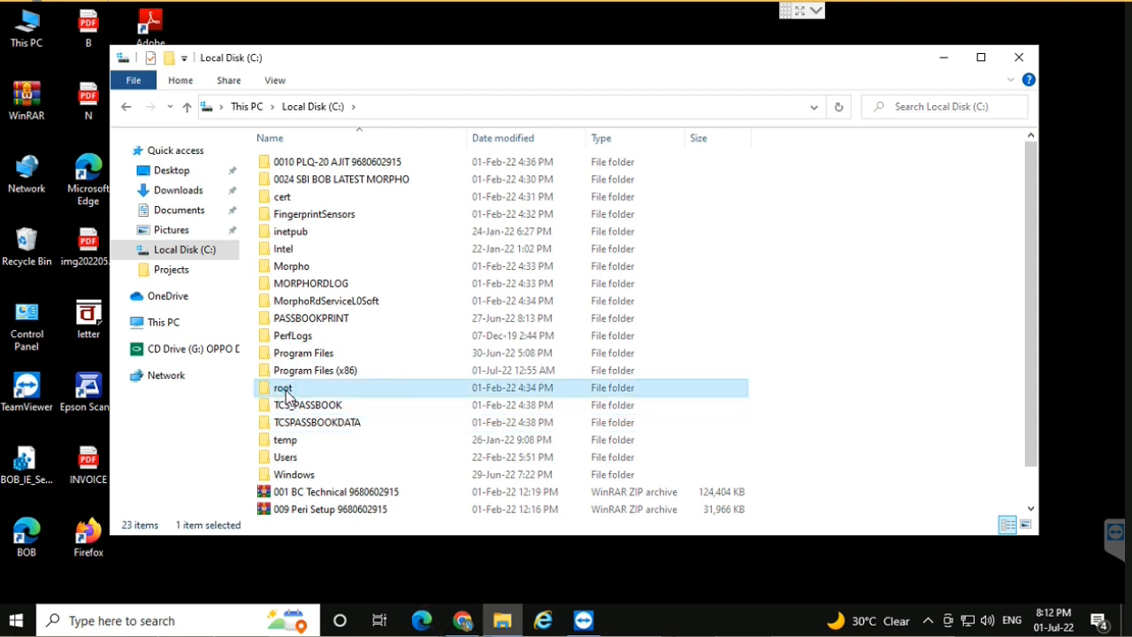
key(Delete)
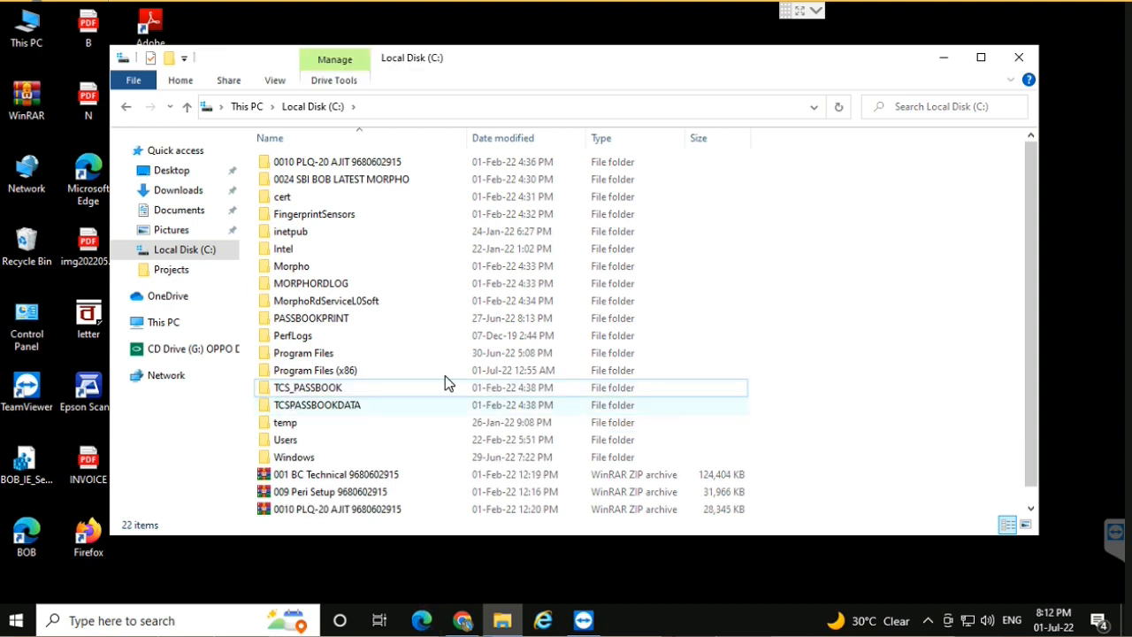
scroll(447, 383, down, 1)
click(1017, 59)
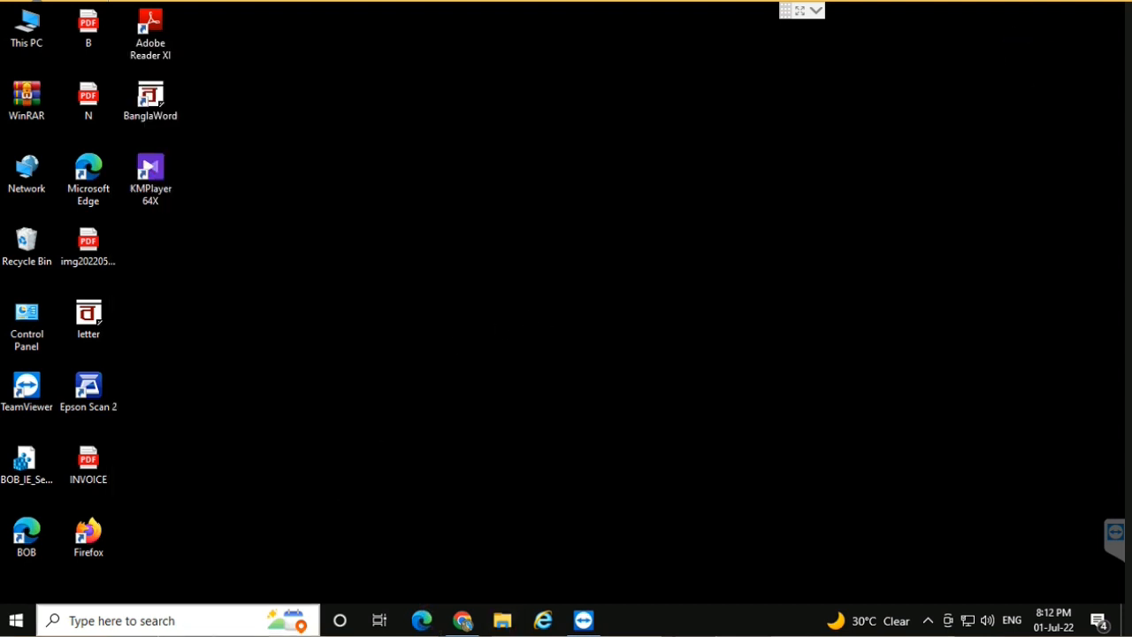
Open the JeevaneMitra folder on the local computer's Technical Support (H:) drive
click(200, 584)
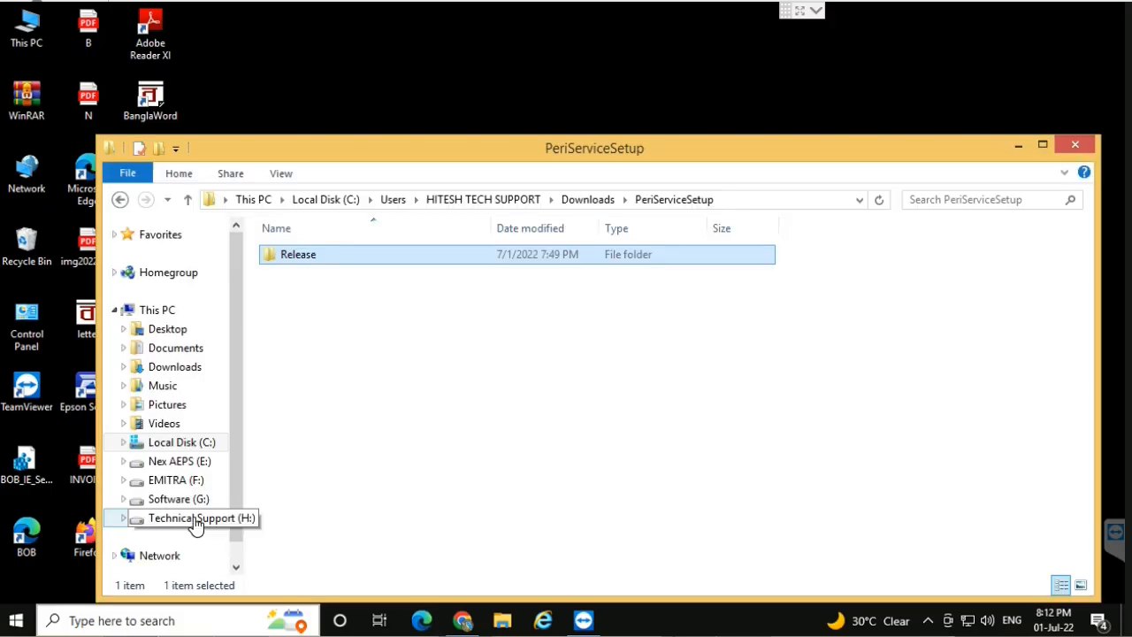
click(188, 518)
scroll(344, 467, down, 15)
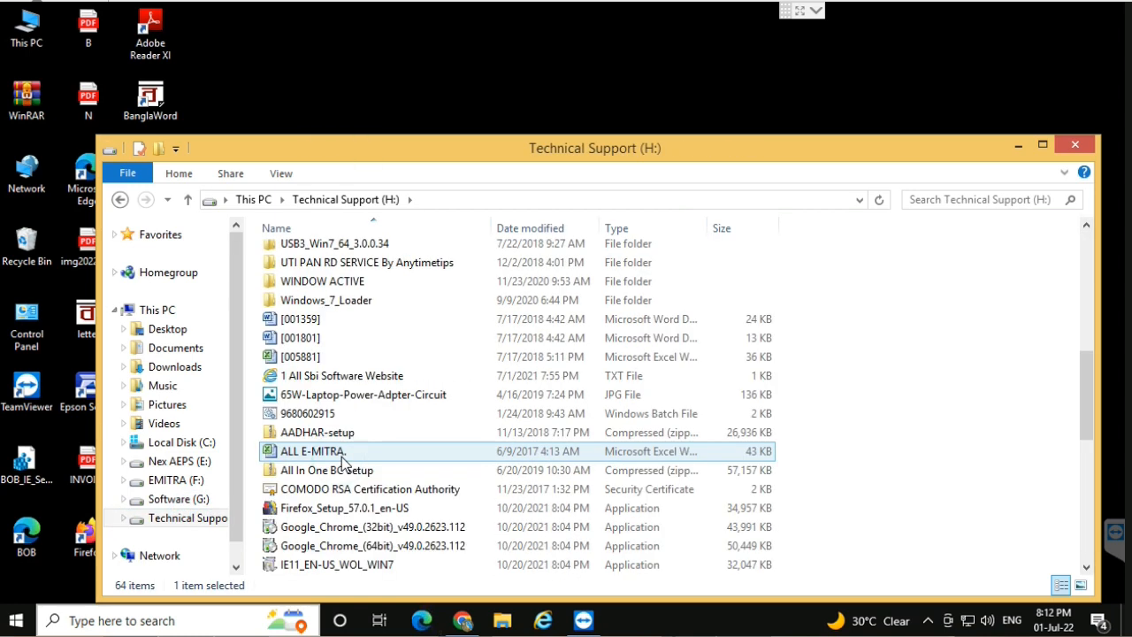
click(186, 509)
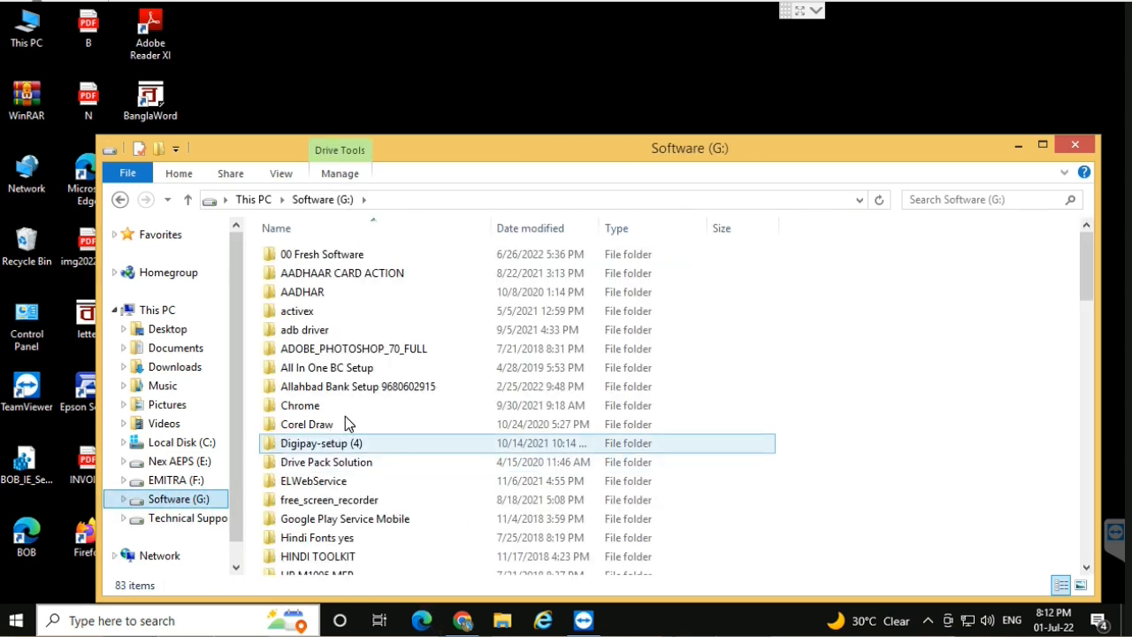
click(188, 520)
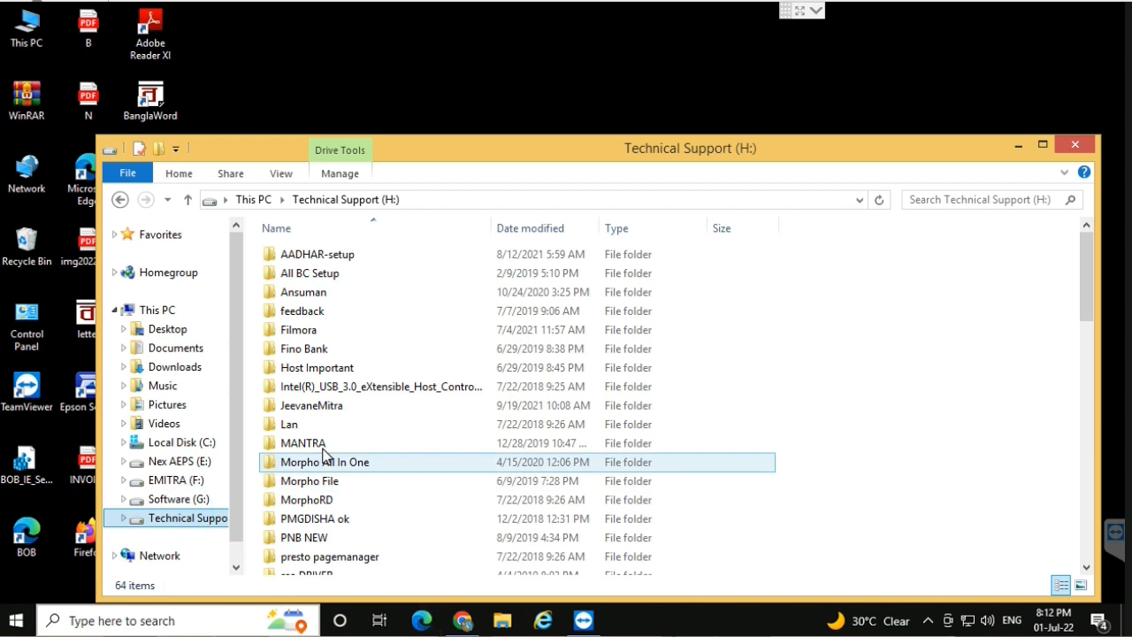
double_click(300, 404)
Look through the JeevaneMitra folder for the temporary-file cleanup batch file
scroll(303, 416, down, 10)
scroll(398, 291, down, 8)
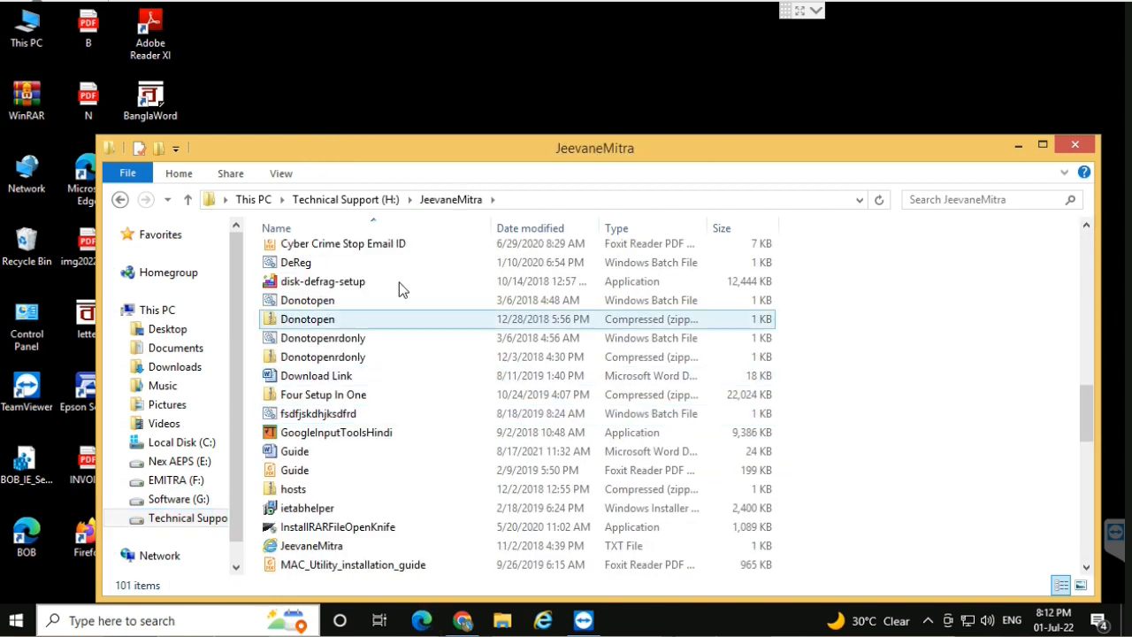
scroll(342, 298, up, 2)
click(319, 361)
scroll(340, 413, down, 12)
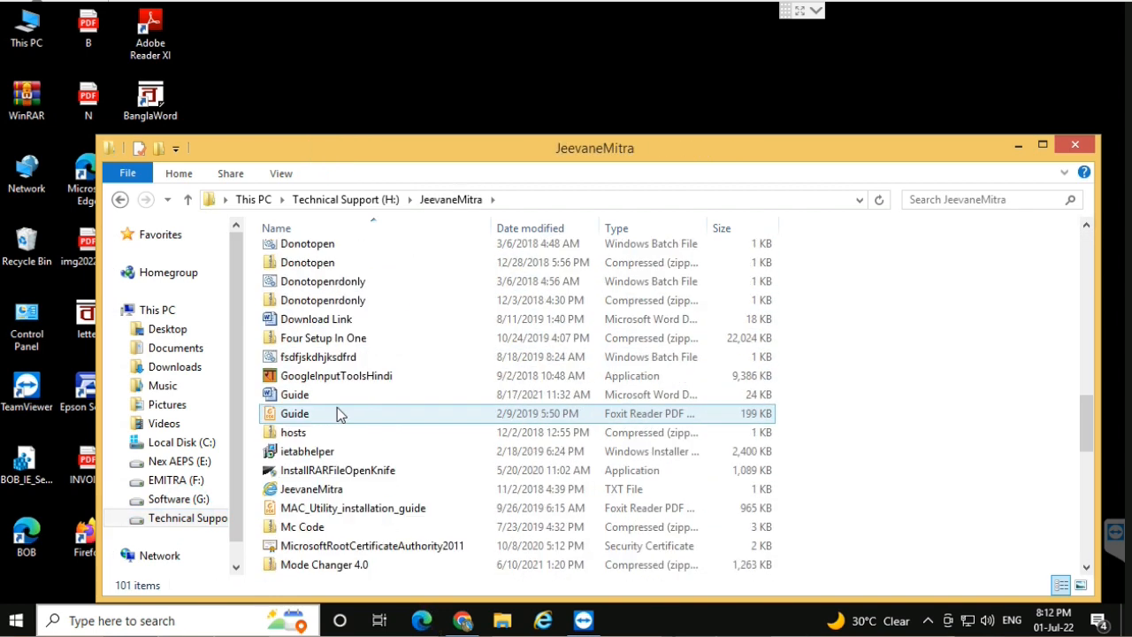
scroll(352, 453, down, 2)
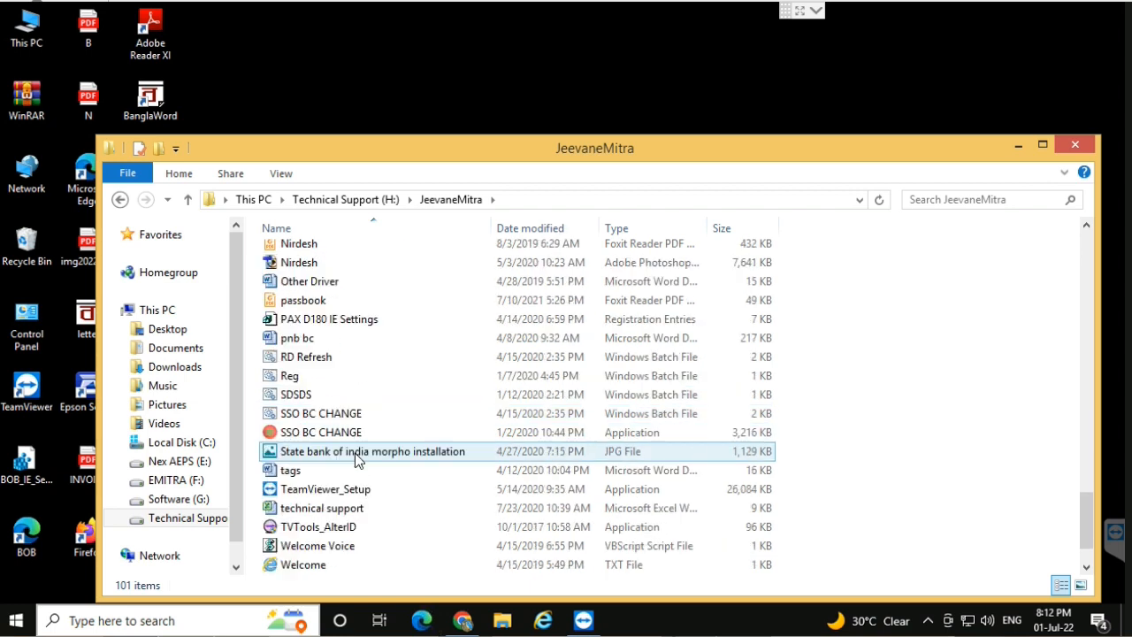
scroll(358, 456, up, 2)
scroll(358, 457, up, 9)
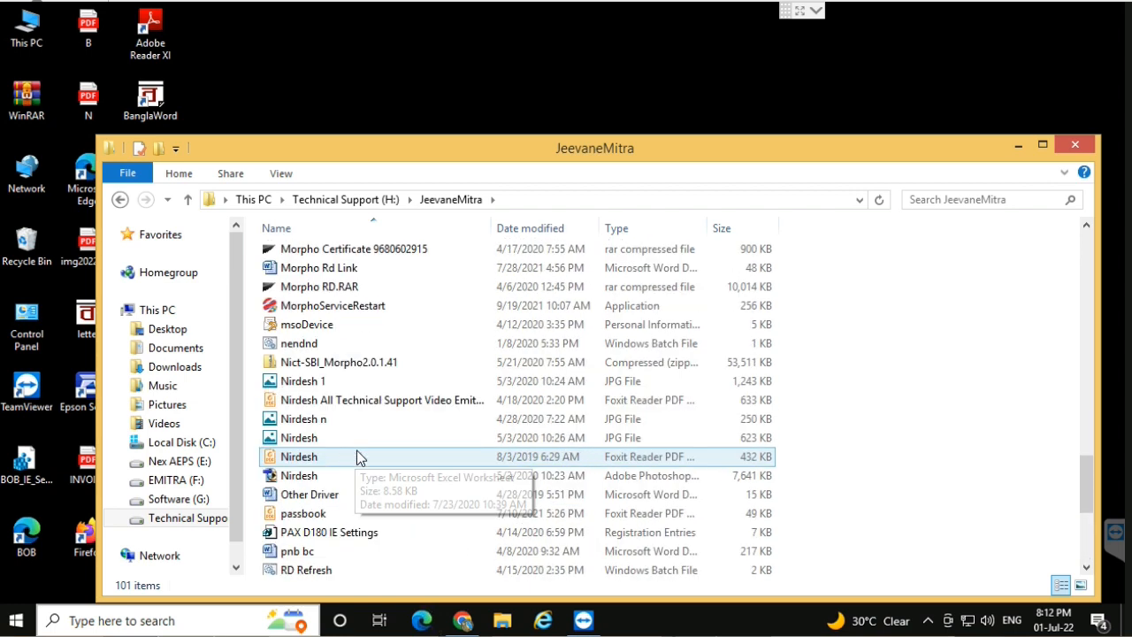
scroll(360, 452, up, 4)
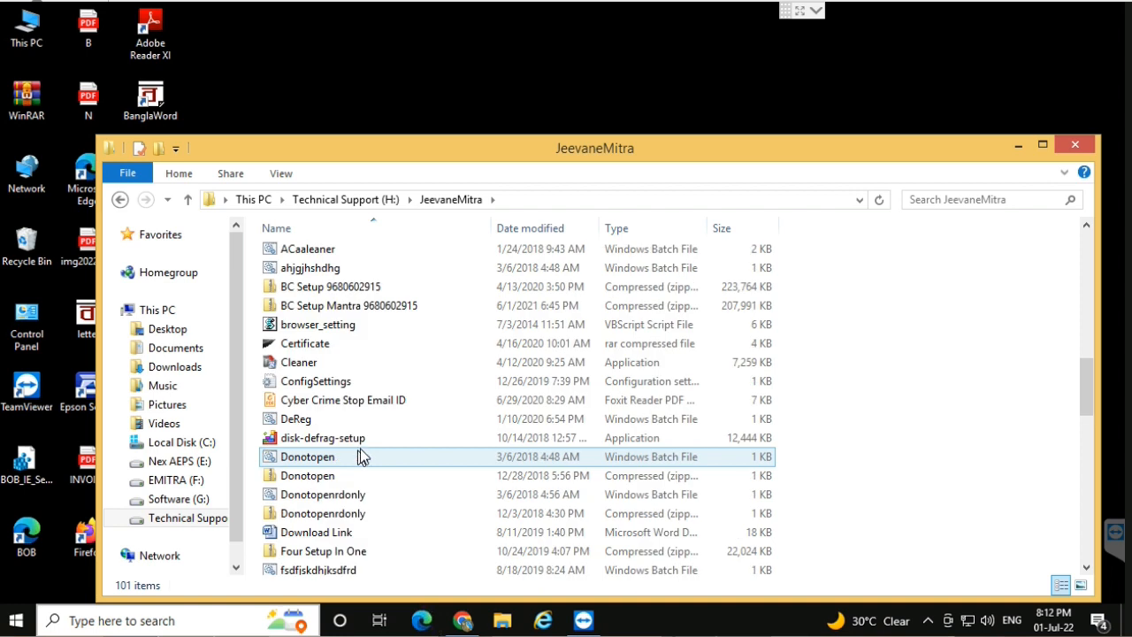
scroll(372, 451, up, 2)
scroll(371, 451, up, 2)
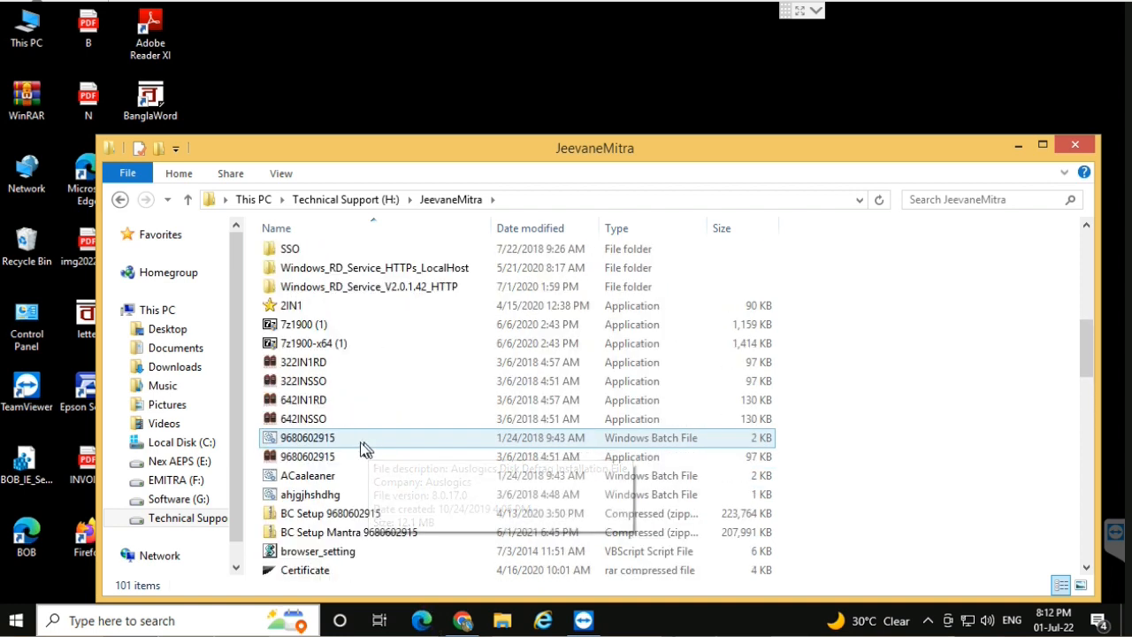
Copy the numerically named Windows batch file from JeevaneMitra to the remote computer's desktop and run it
click(349, 441)
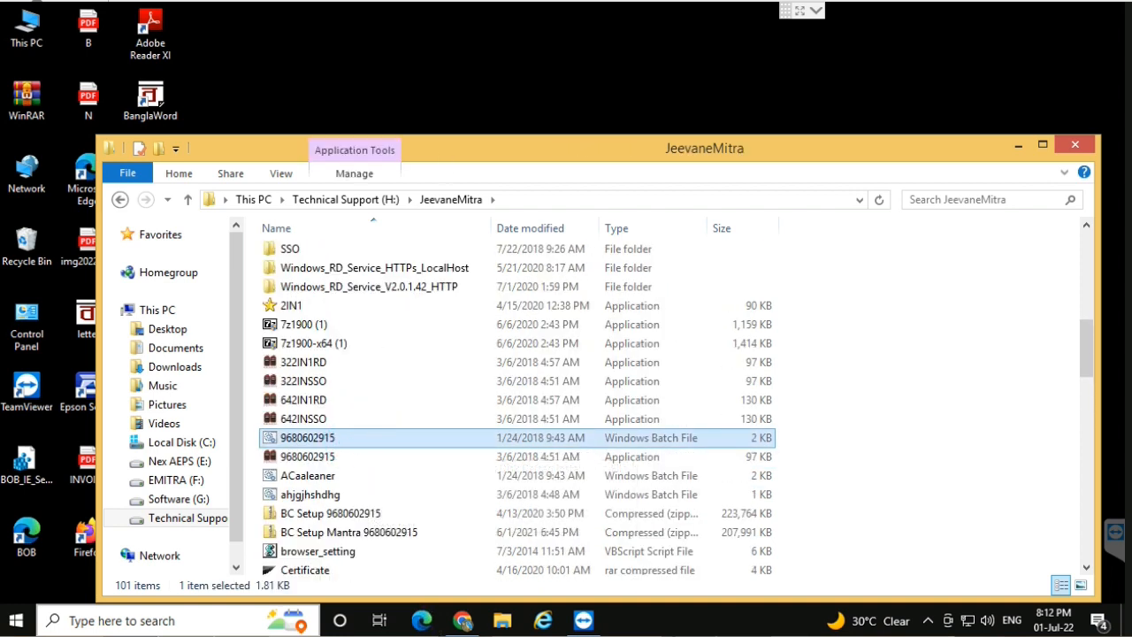
key(Return)
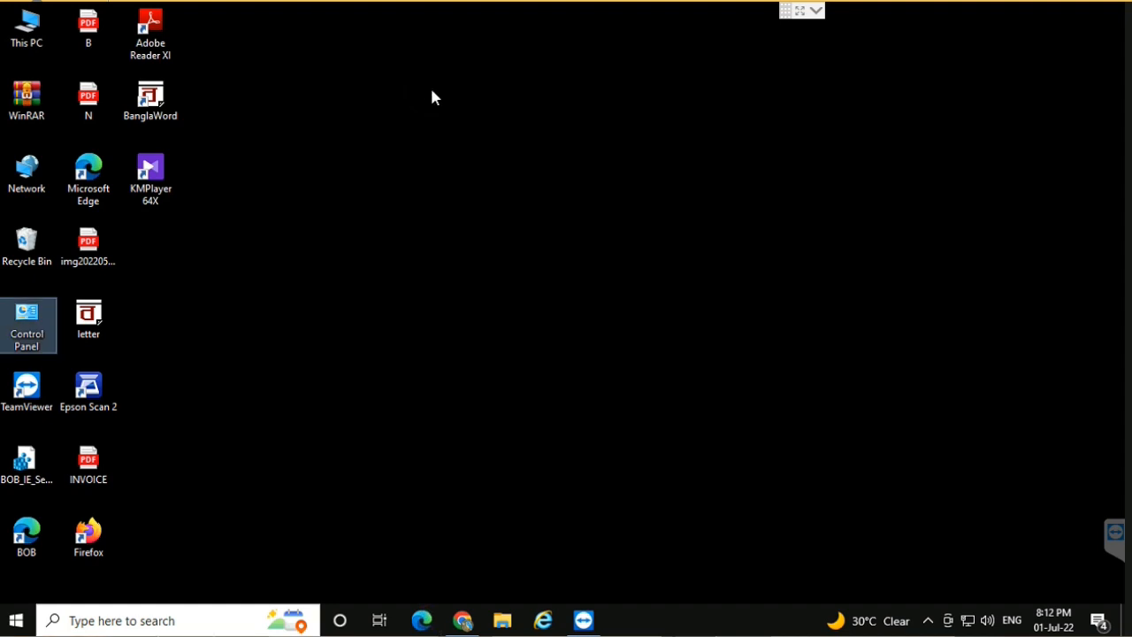
key(ctrl+v)
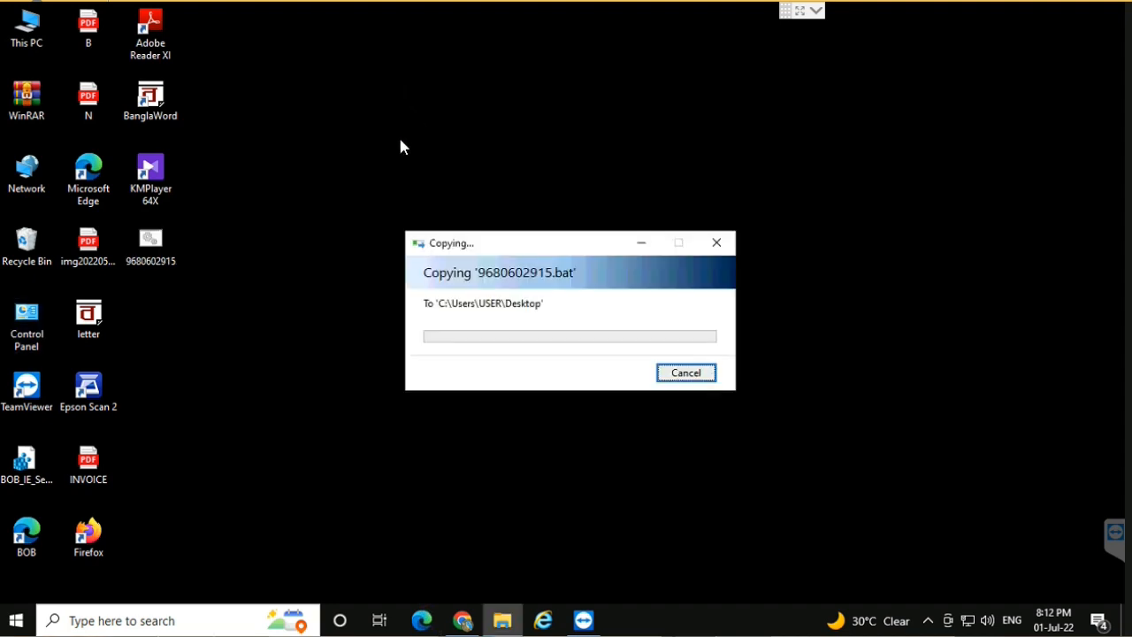
double_click(142, 252)
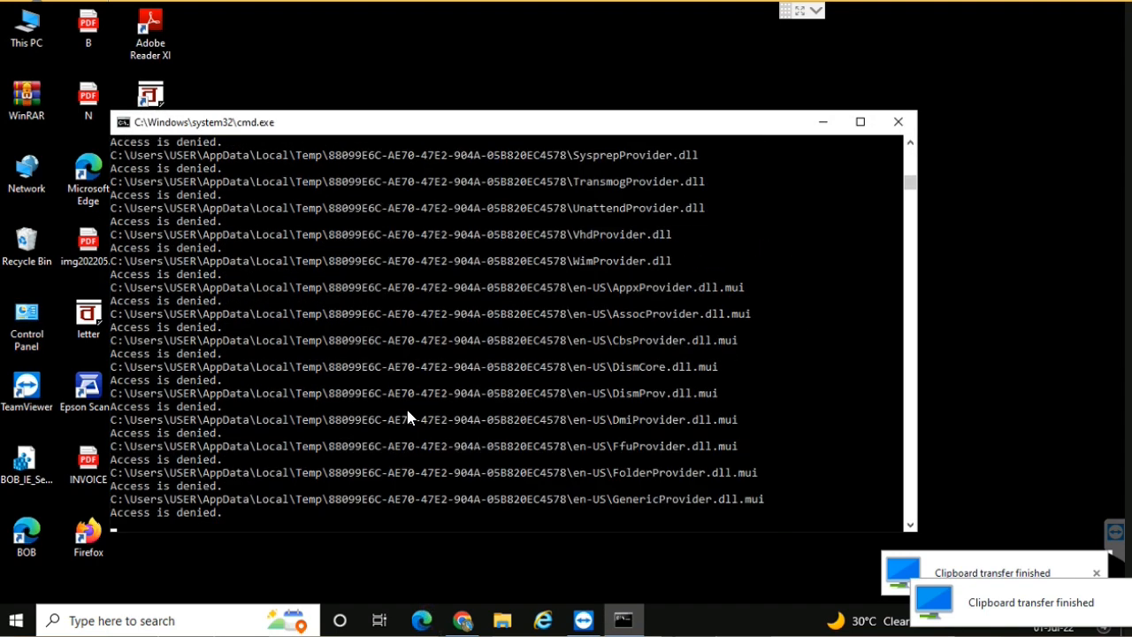
Unpin Microsoft Edge from the taskbar
click(420, 623)
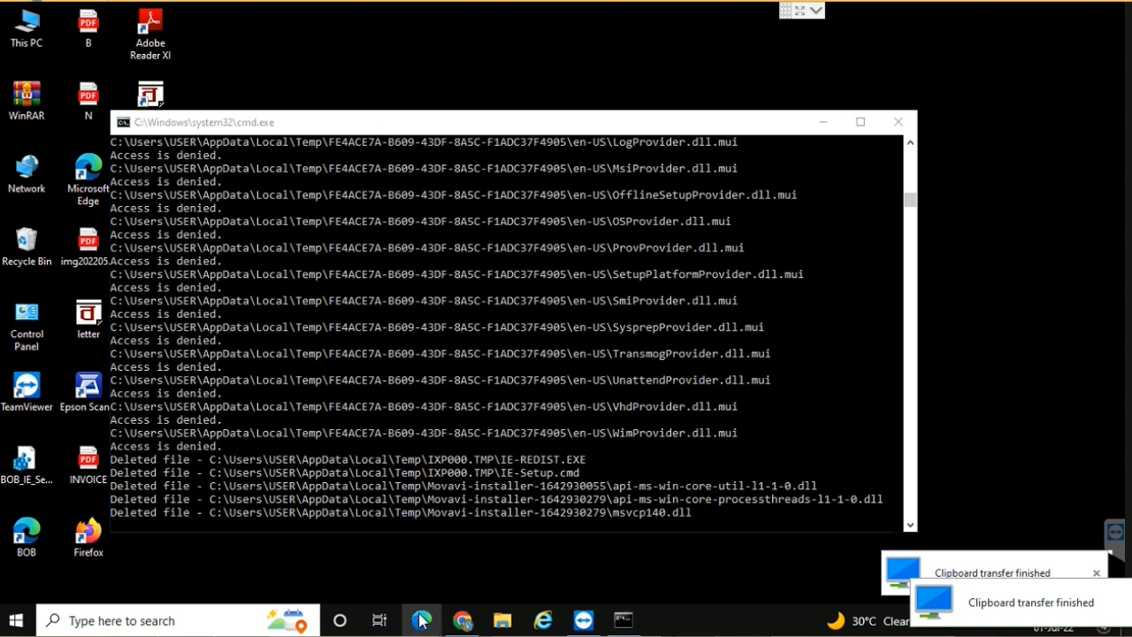
right_click(421, 621)
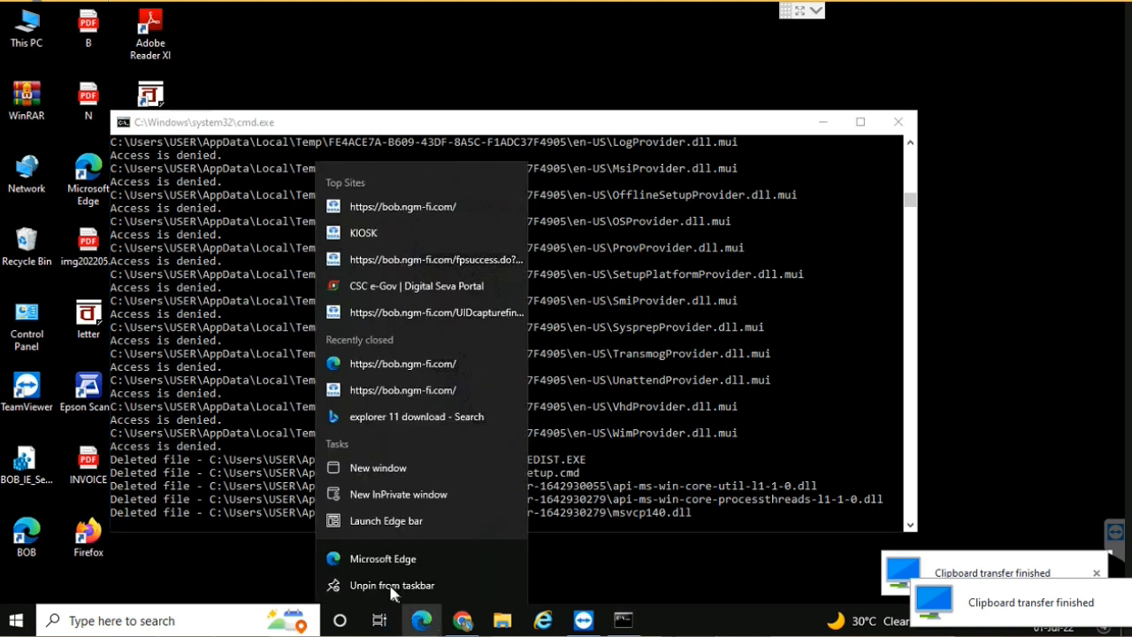
click(386, 587)
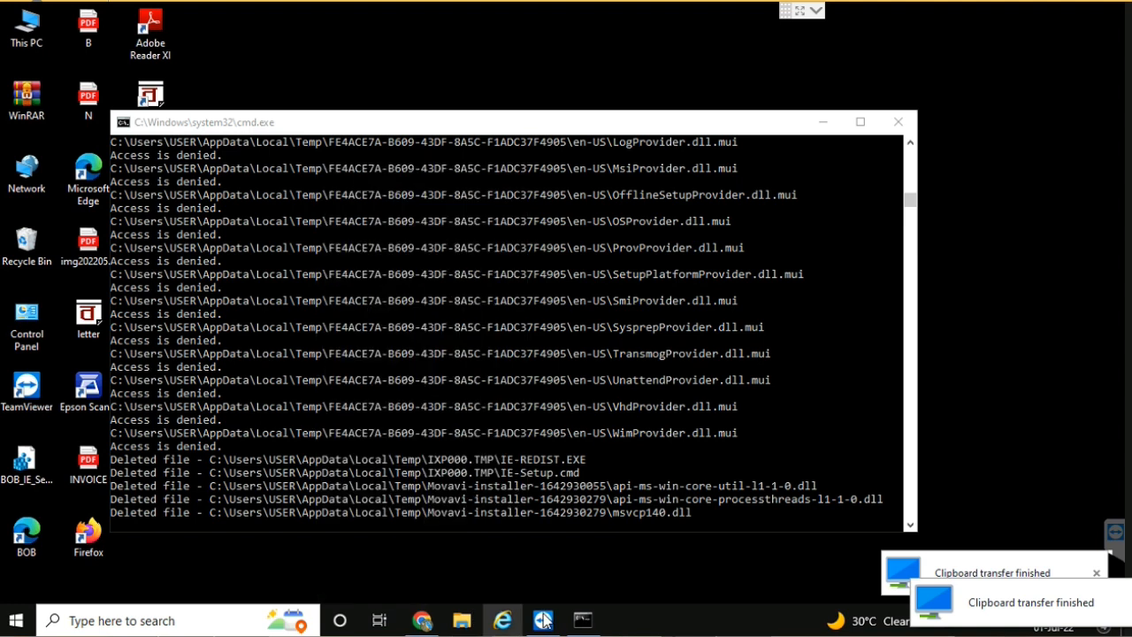
Open Internet Explorer's Internet Options on the remote computer and set the home page to the new tab page
click(506, 621)
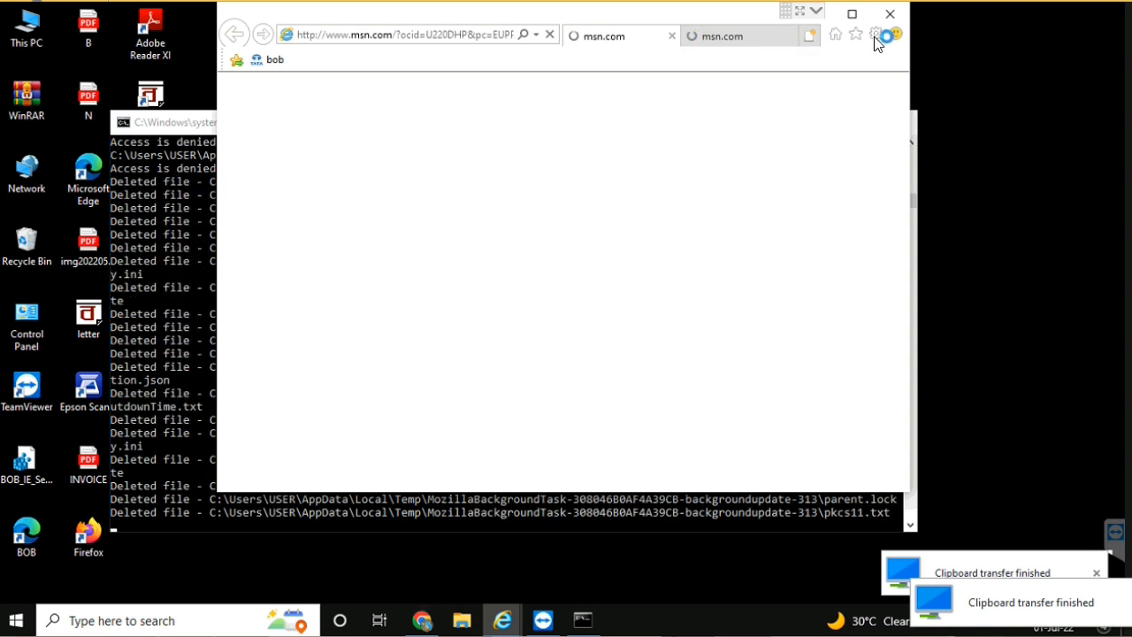
click(875, 37)
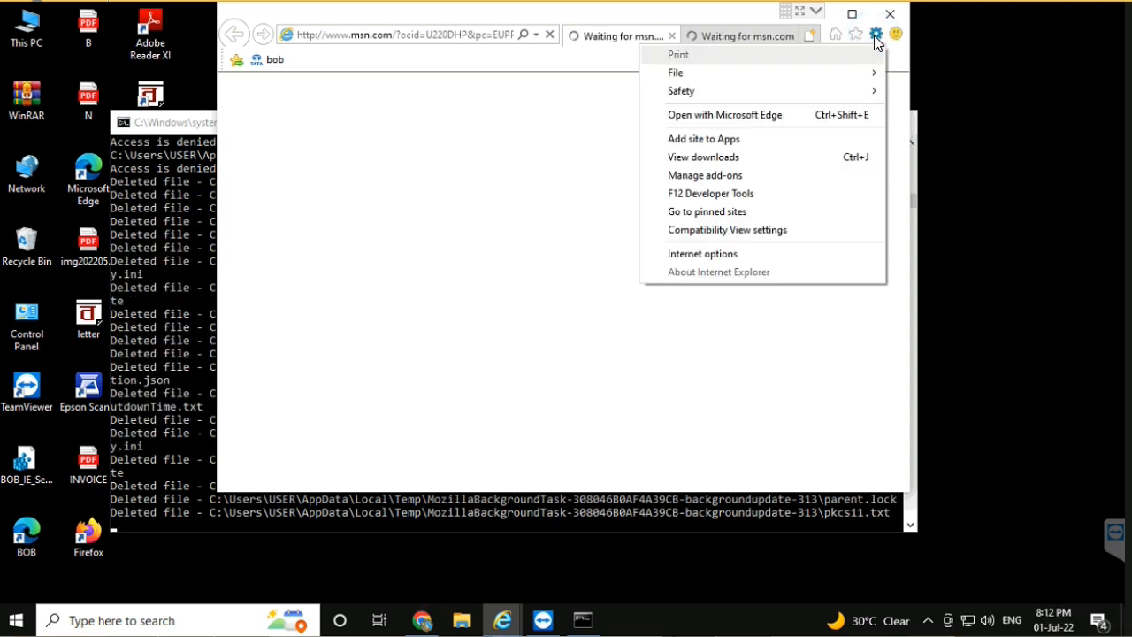
click(697, 256)
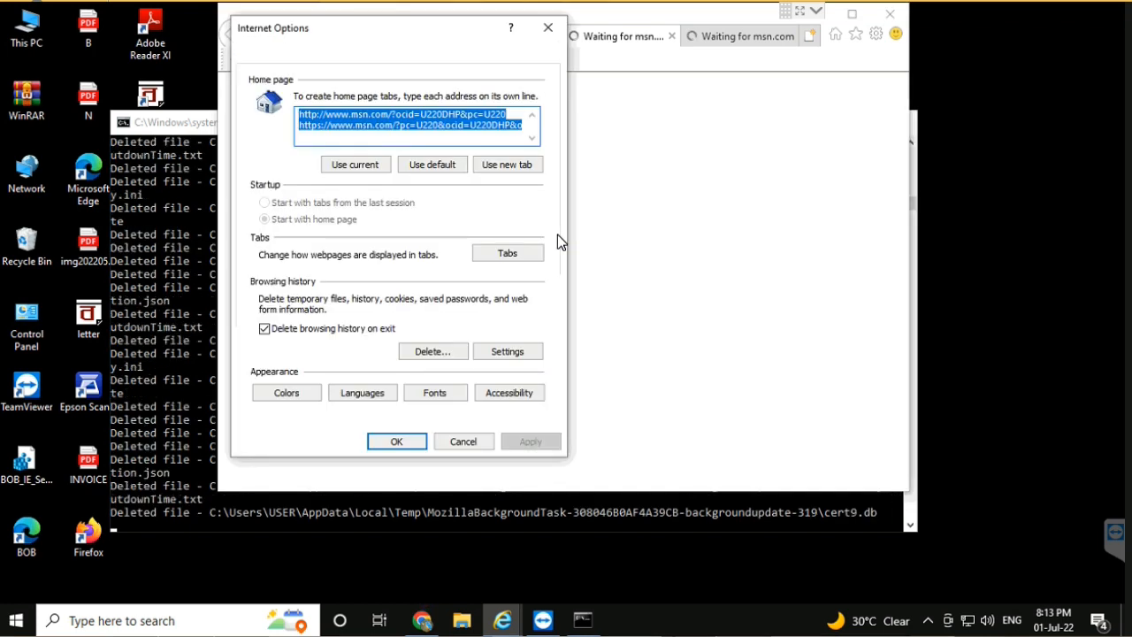
click(522, 166)
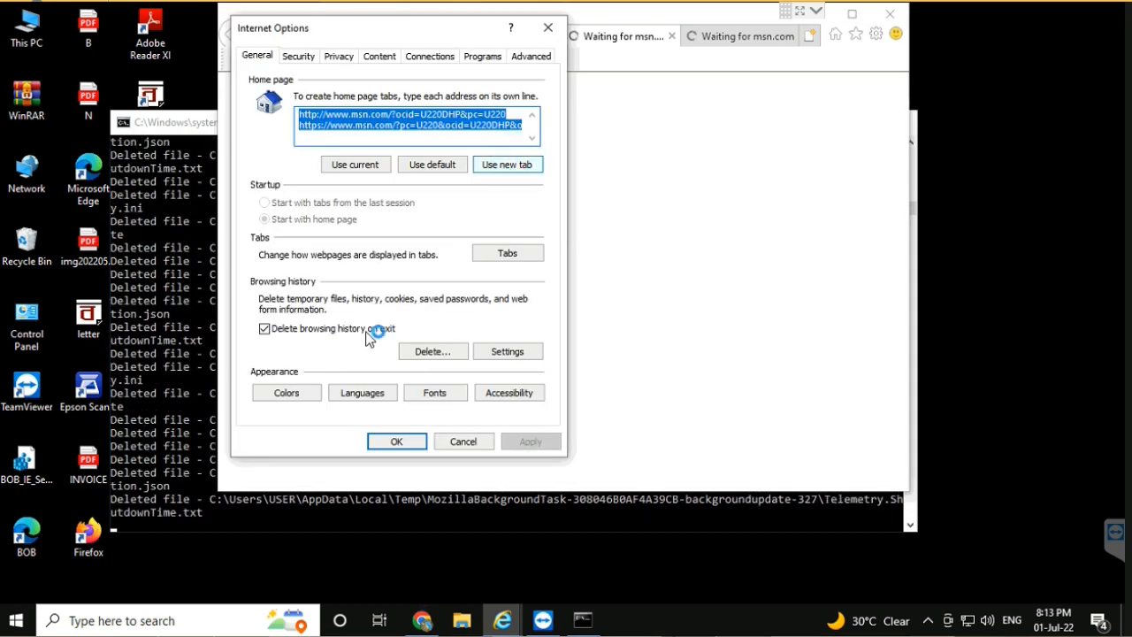
Delete Internet Explorer's browsing history with all the listed categories, accept the Internet Options and close the browser
click(426, 352)
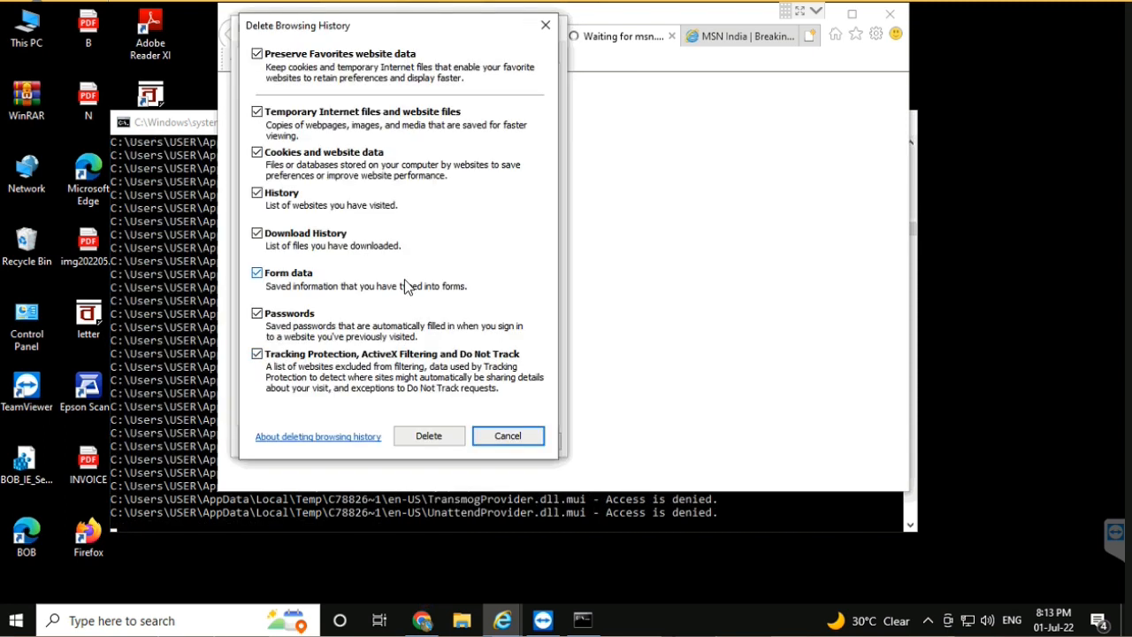
click(439, 436)
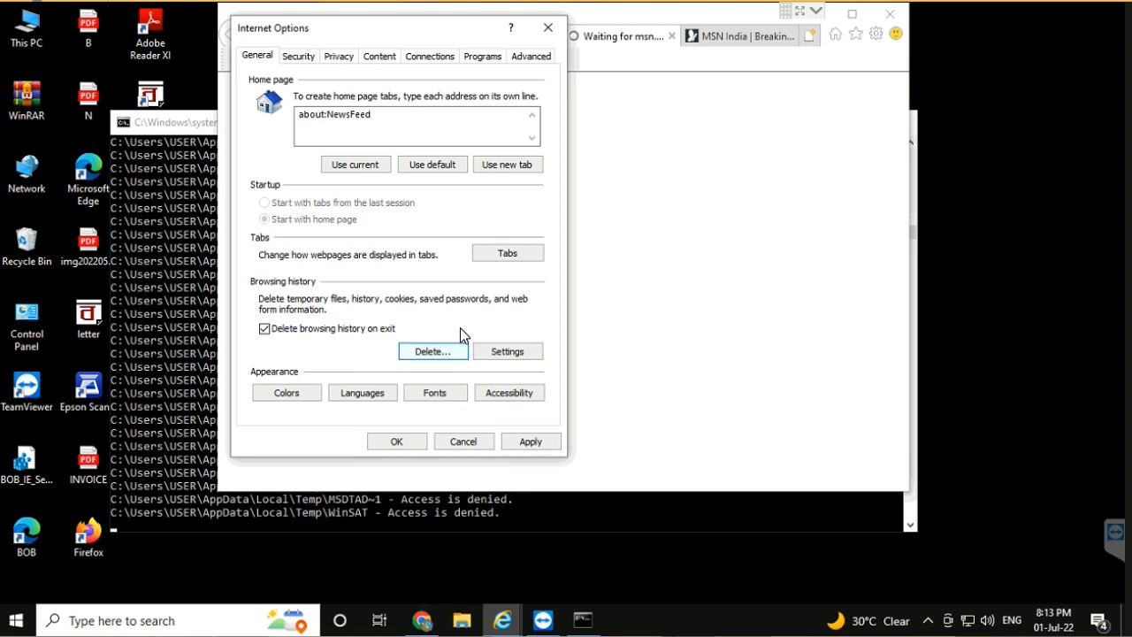
click(298, 58)
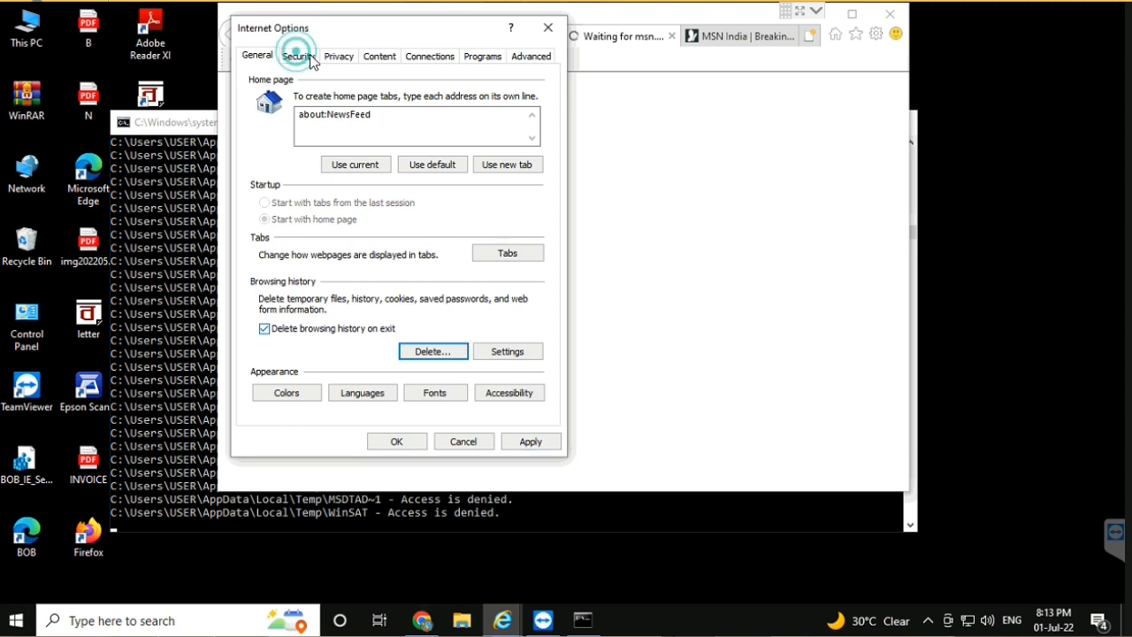
click(340, 62)
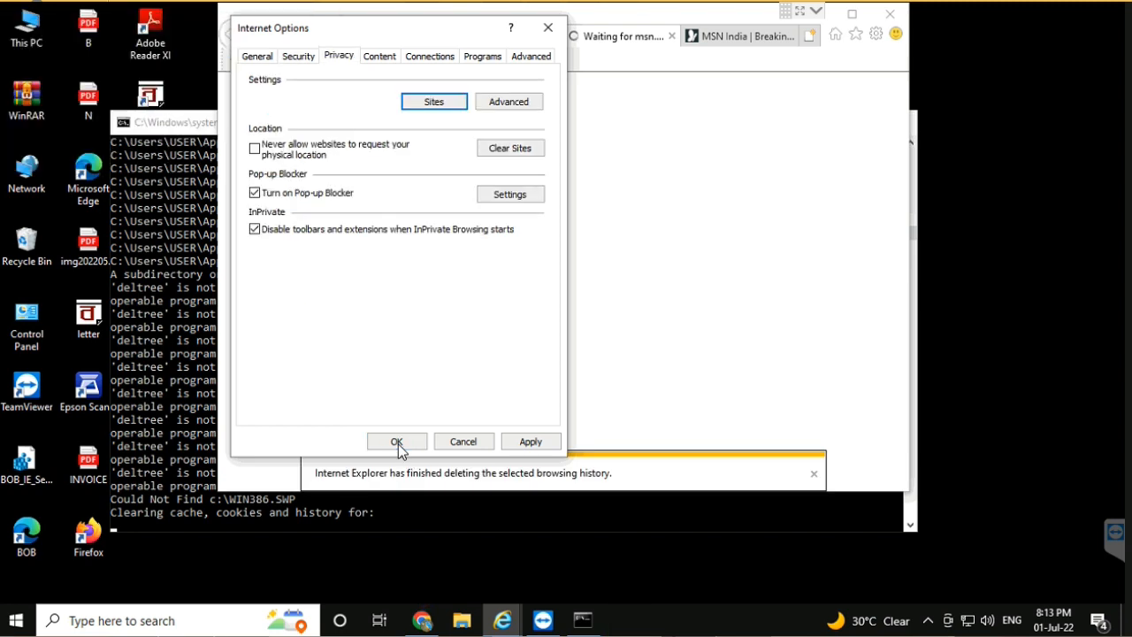
click(398, 442)
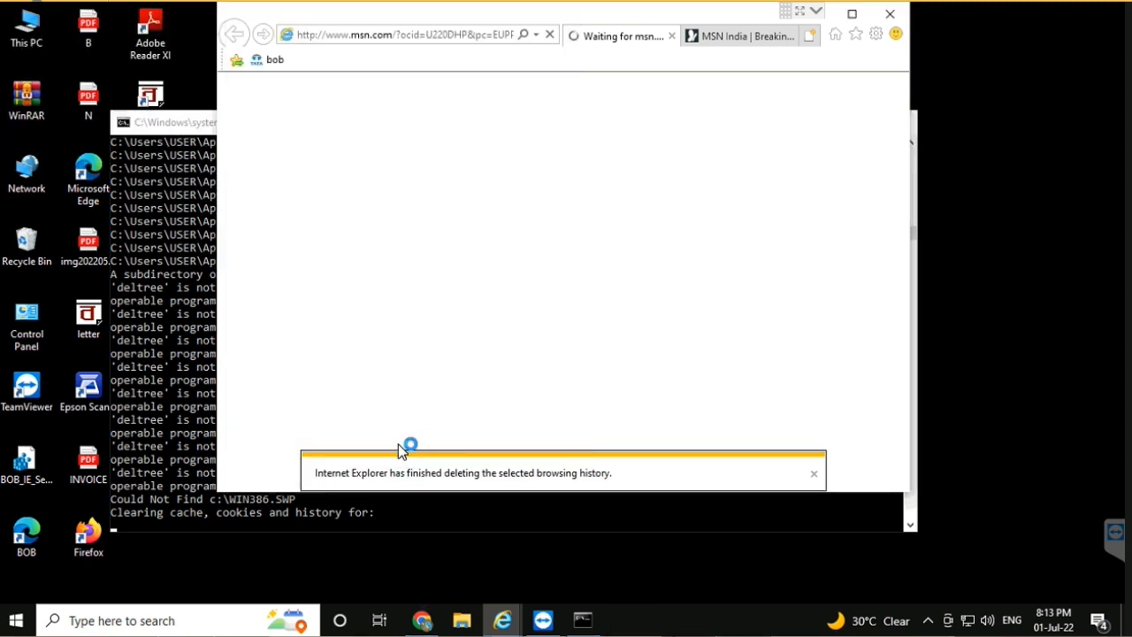
click(890, 15)
Run Disk Cleanup on drive C: including DirectX Shader Cache, Delivery Optimization Files, Recycle Bin and Thumbnails, and confirm the deletion
click(520, 341)
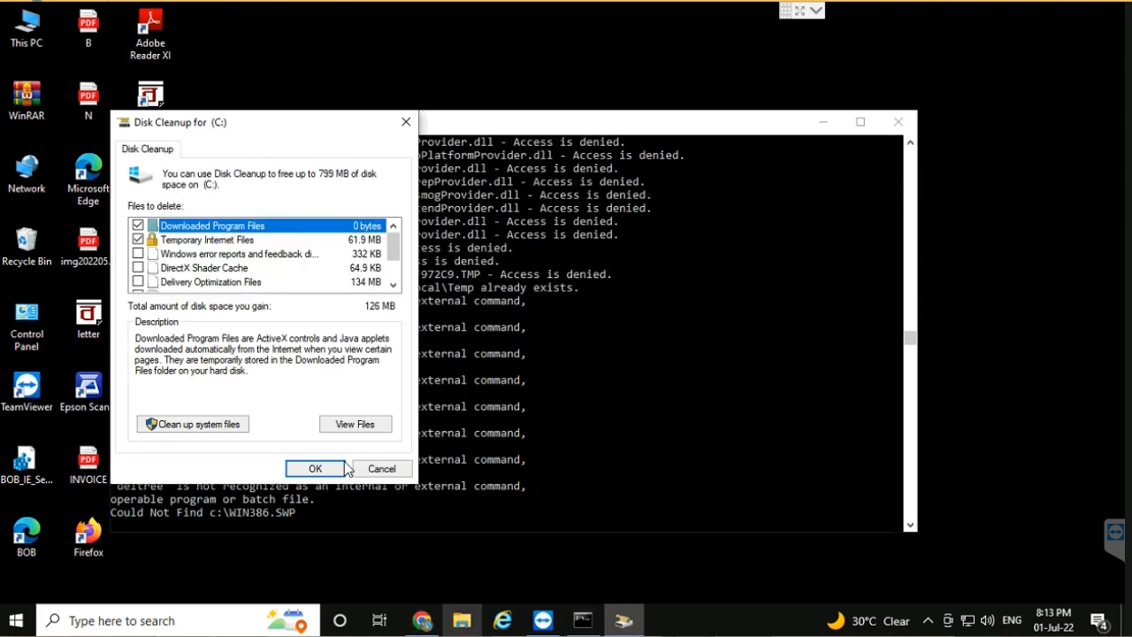
scroll(140, 272, down, 3)
click(138, 254)
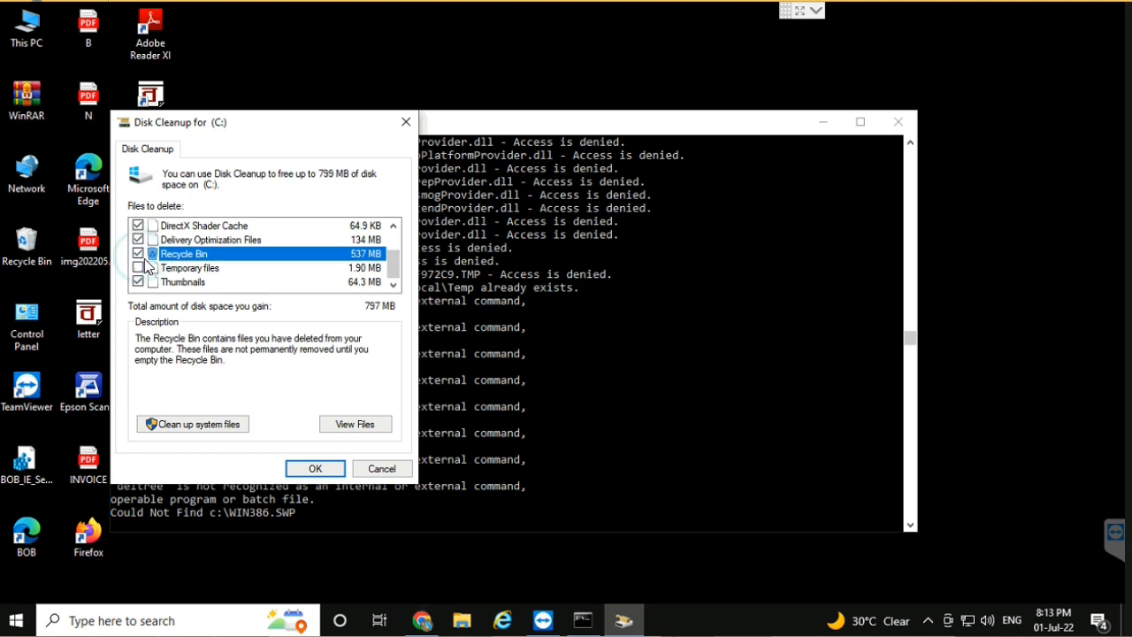
click(315, 469)
click(586, 320)
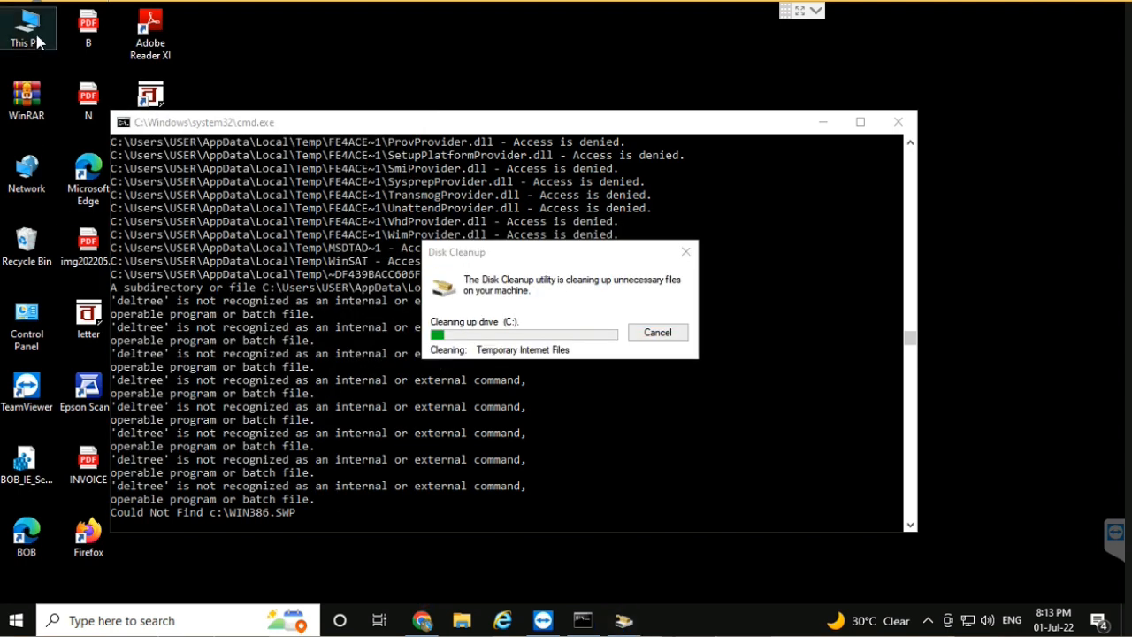
Open the RegistryFiles folder in SBI BOB LATEST MORPHO, inside 0024 SBI BOB LATEST MORPHO on the remote computer's Local Disk (C:)
double_click(35, 37)
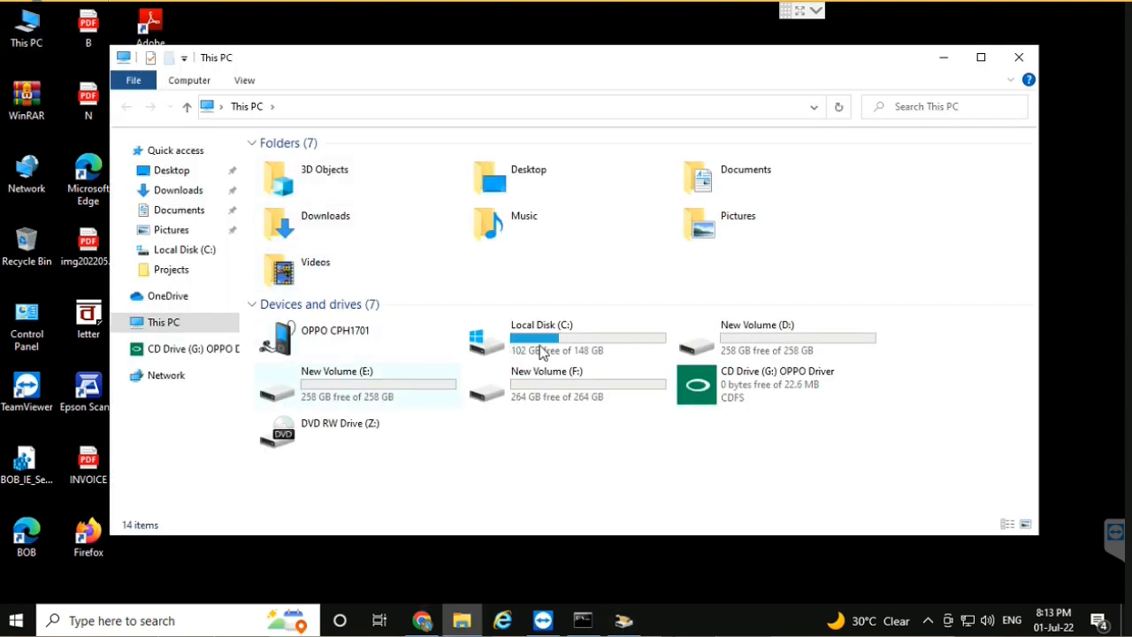
double_click(541, 345)
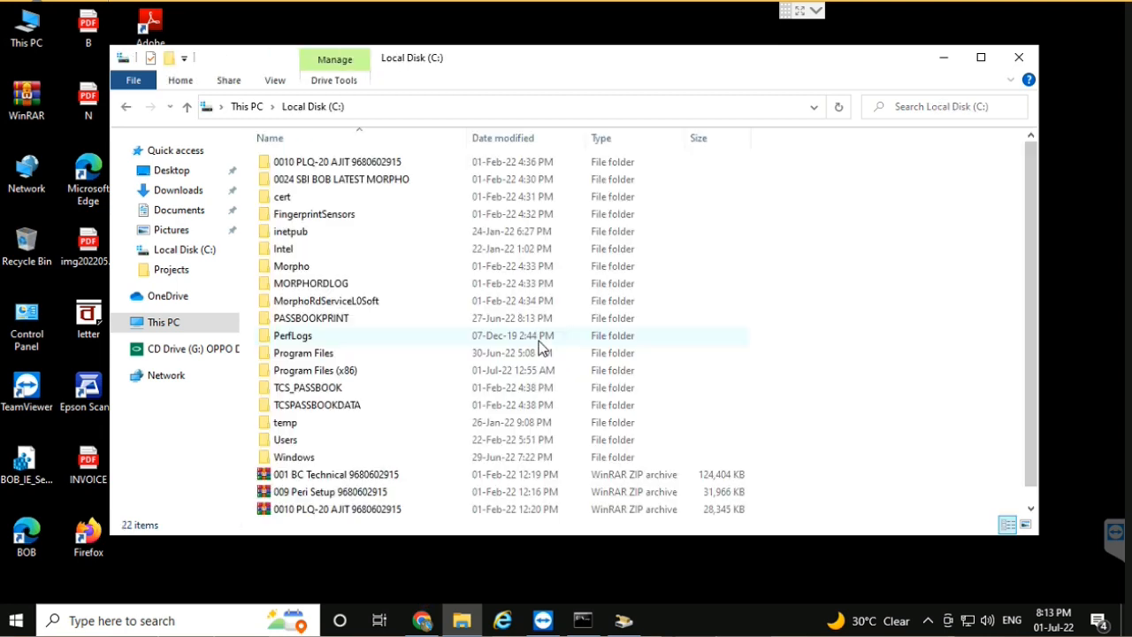
double_click(335, 179)
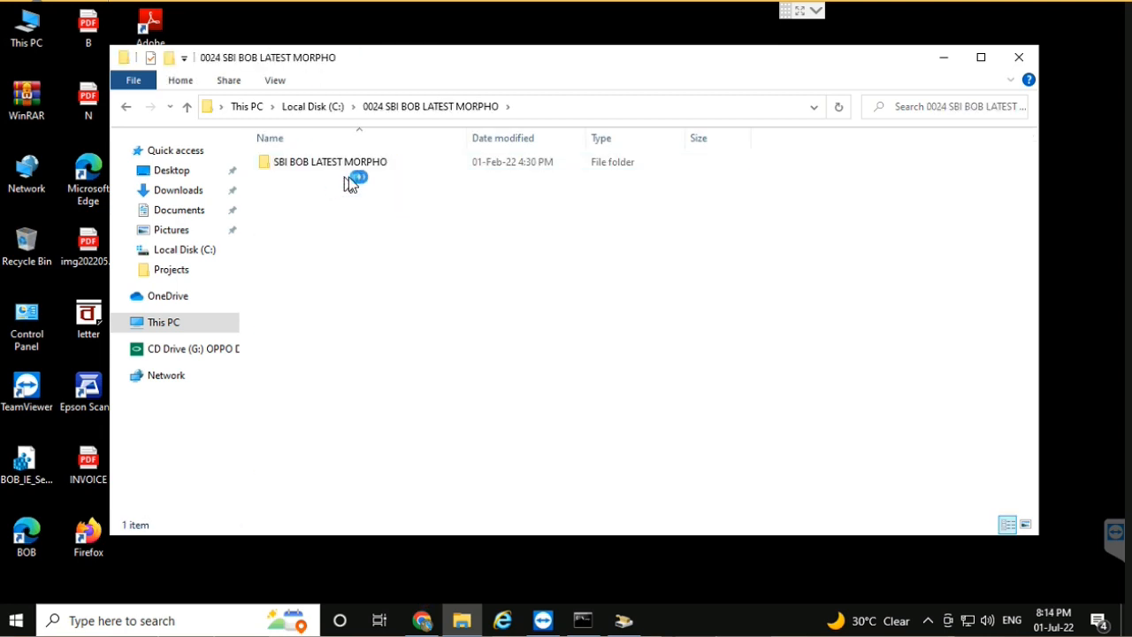
click(324, 164)
double_click(323, 163)
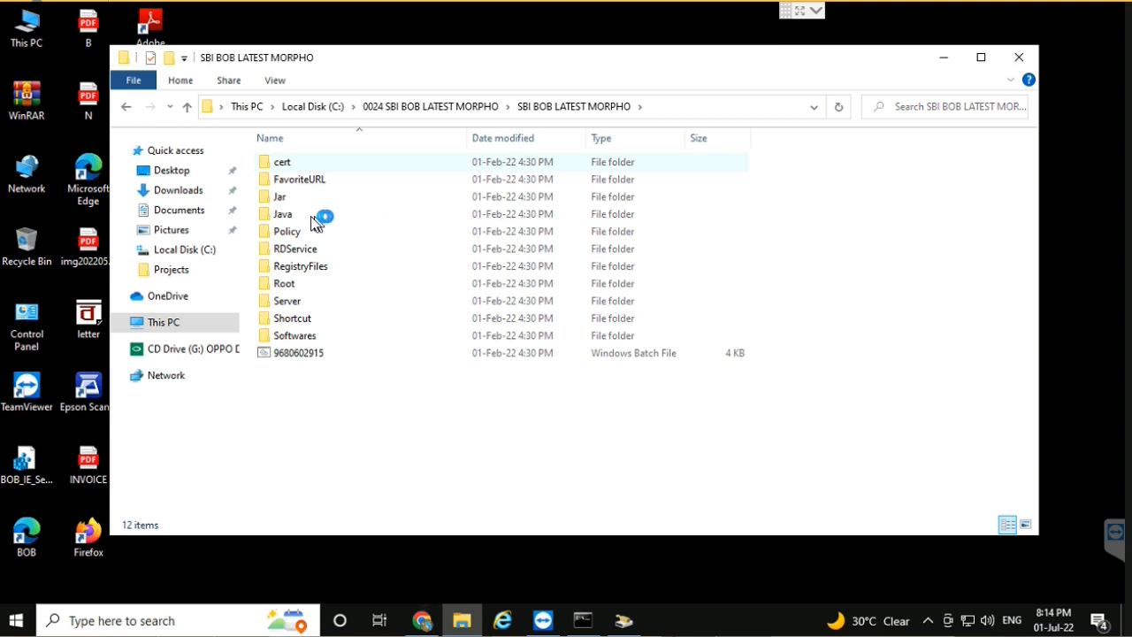
double_click(304, 265)
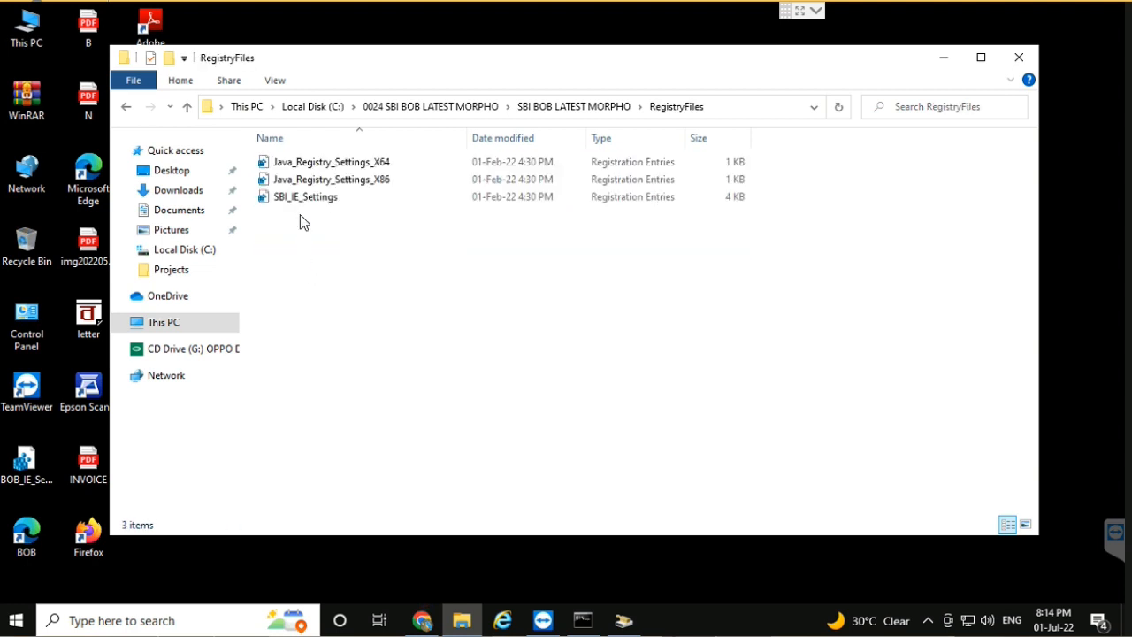
Merge the SBI_IE_Settings registration entries into the registry, accept the confirmations and close the RegistryFiles folder
click(292, 200)
right_click(294, 202)
click(334, 212)
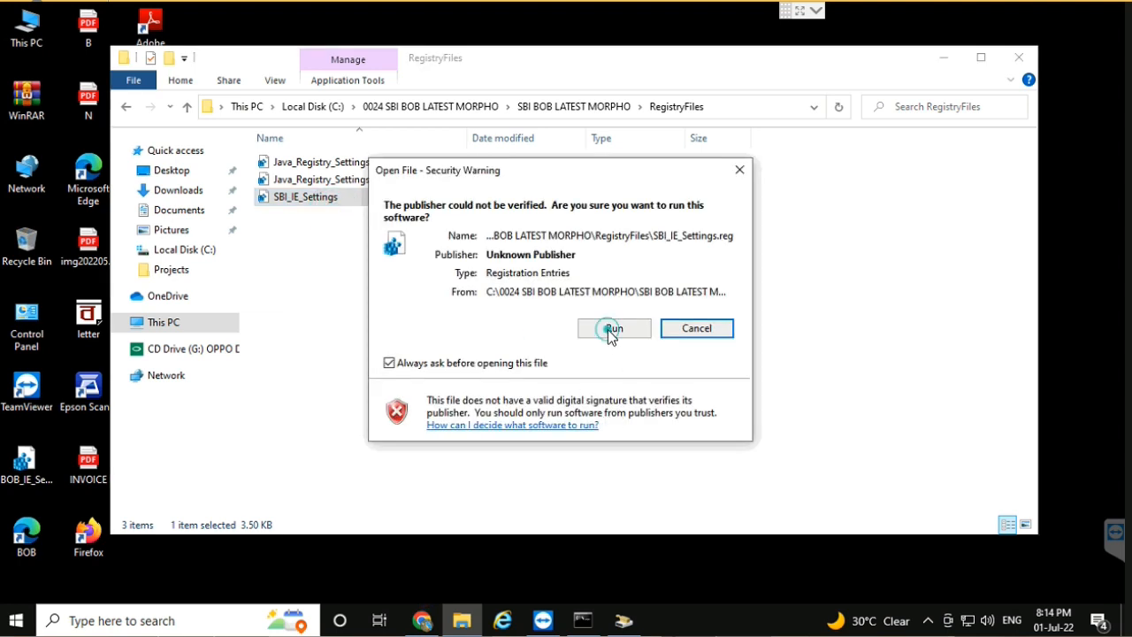
click(611, 329)
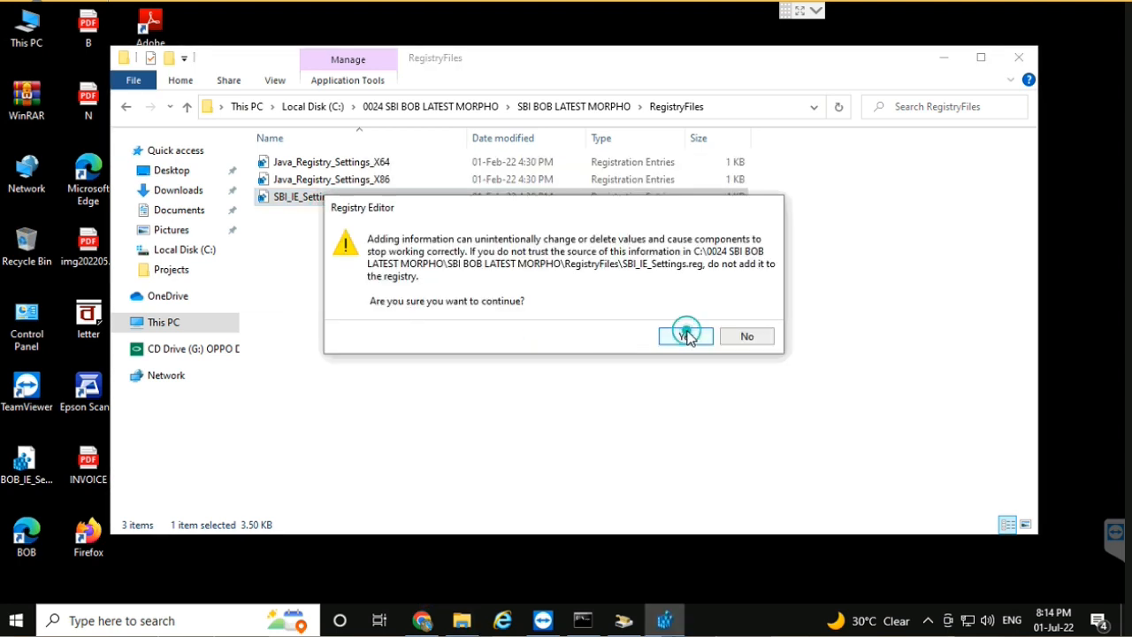
click(683, 334)
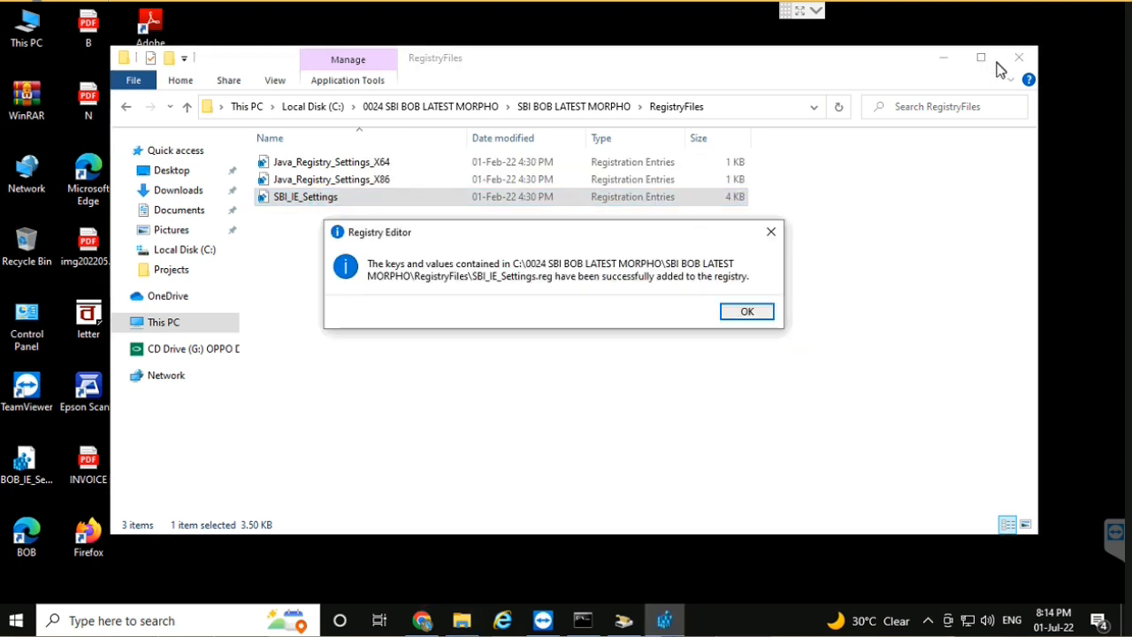
click(745, 313)
click(1021, 57)
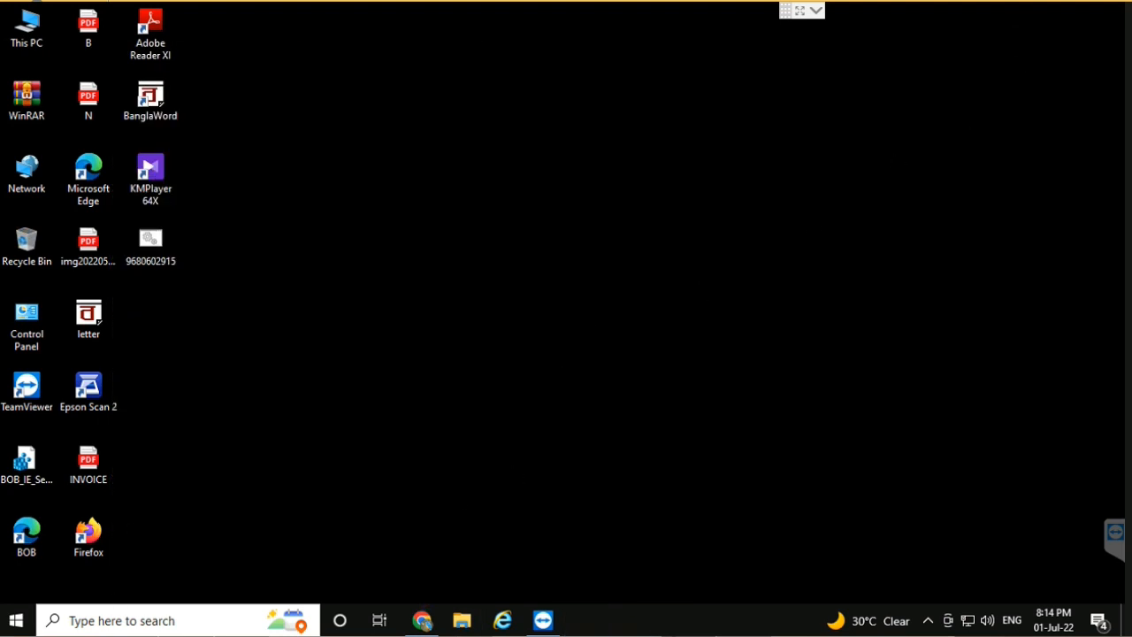
Find the PeriServiceSetup folder in the local computer's Downloads and copy it to the remote computer's desktop
mouse_move(461, 620)
click(221, 589)
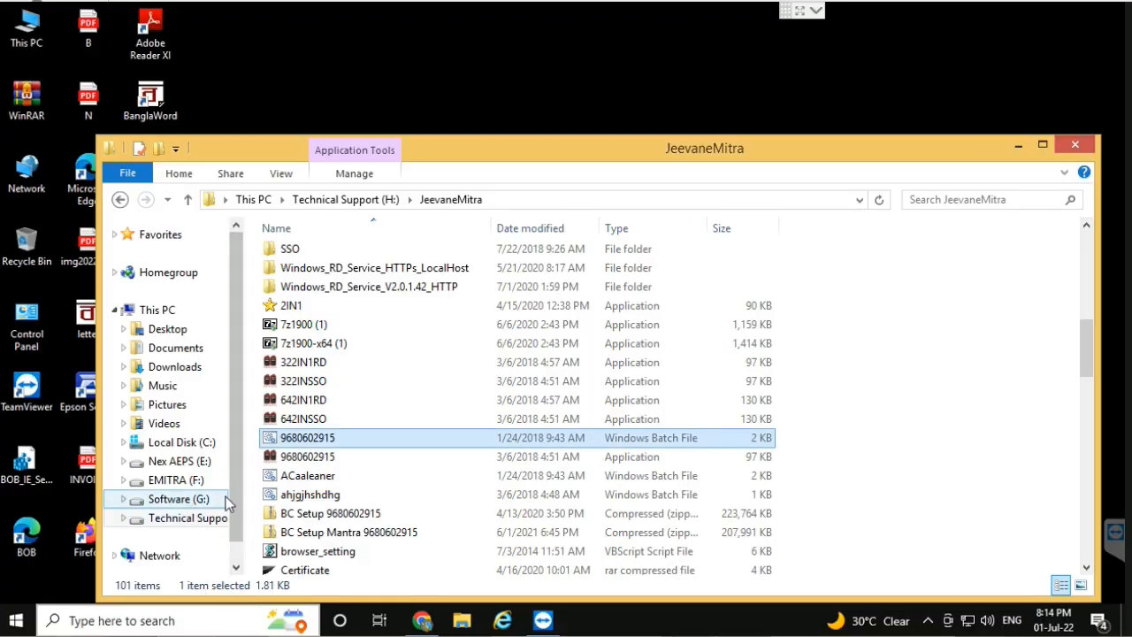
scroll(321, 437, down, 5)
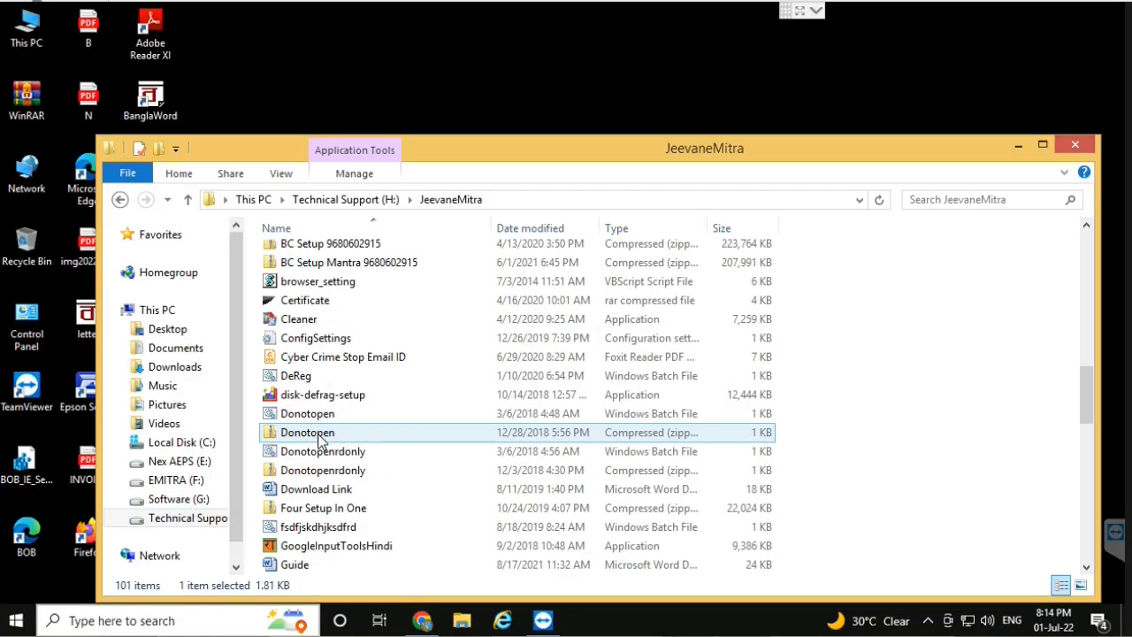
scroll(320, 439, down, 6)
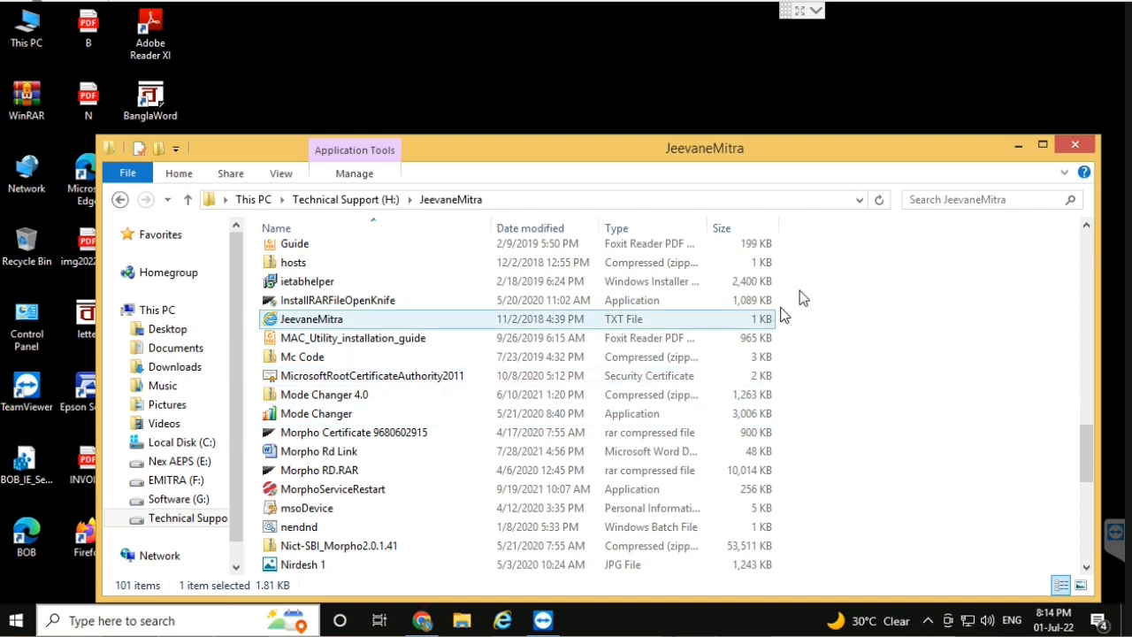
click(186, 518)
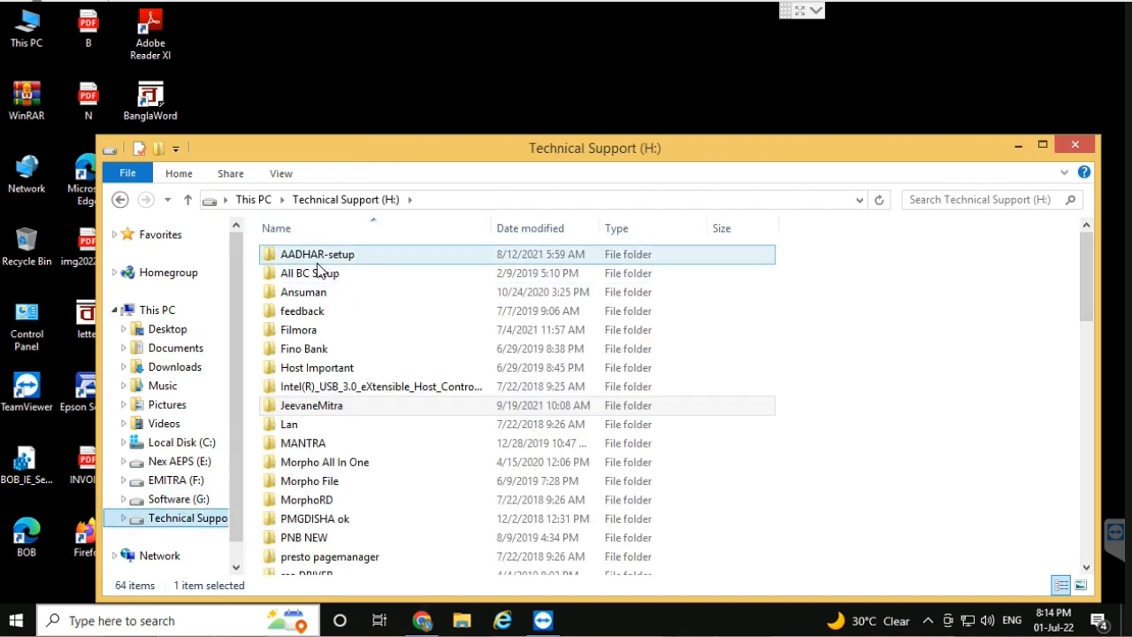
click(180, 499)
double_click(316, 255)
click(202, 352)
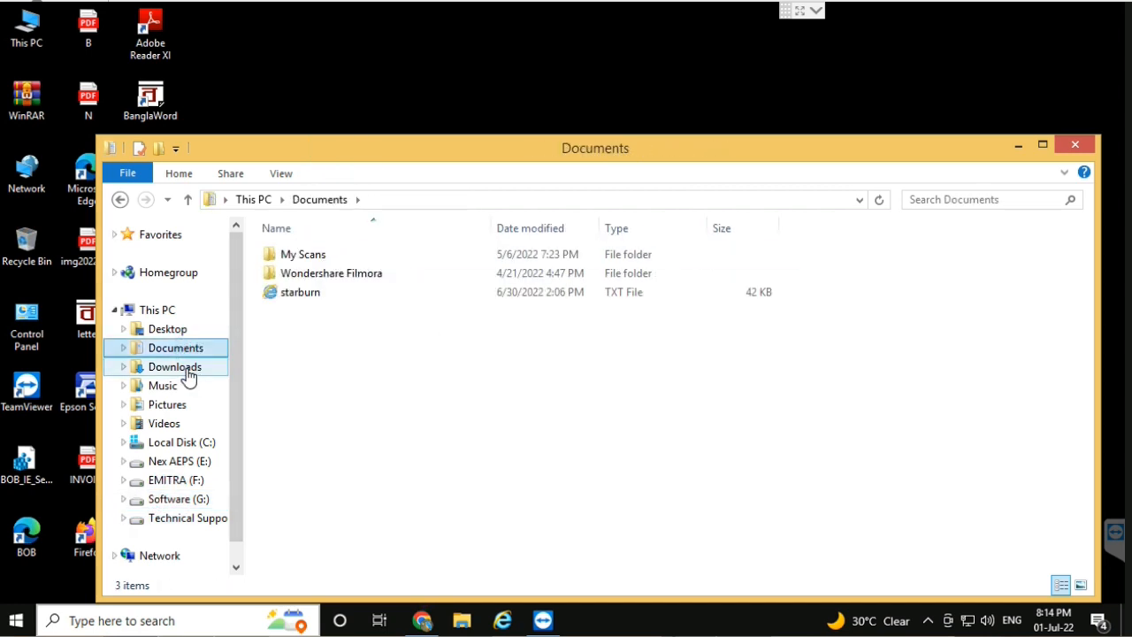
click(199, 368)
click(315, 253)
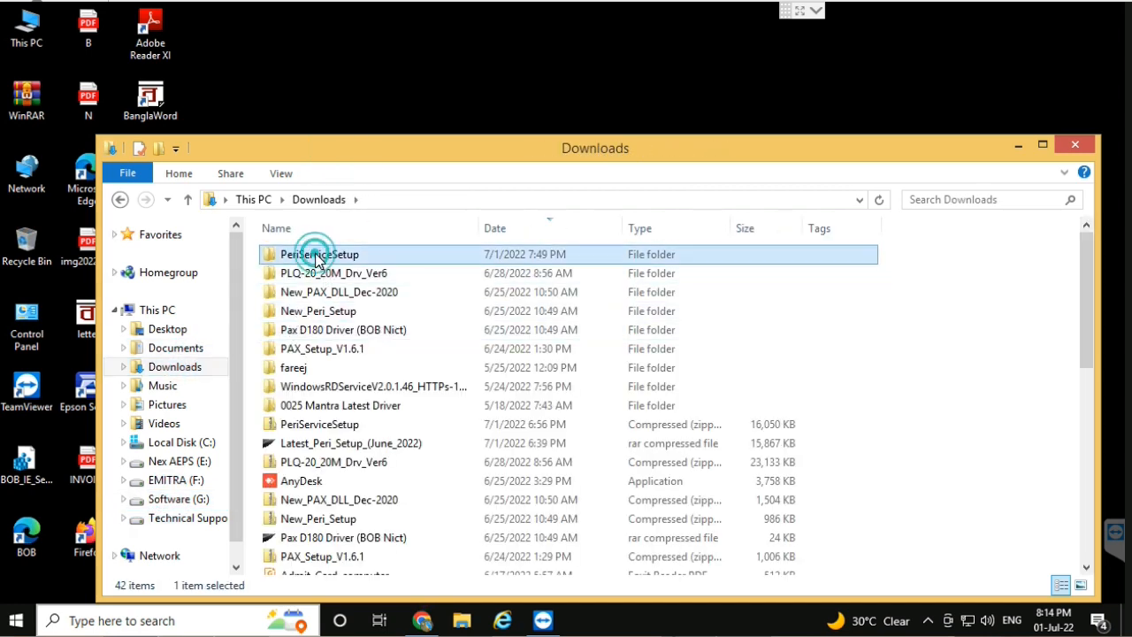
click(386, 90)
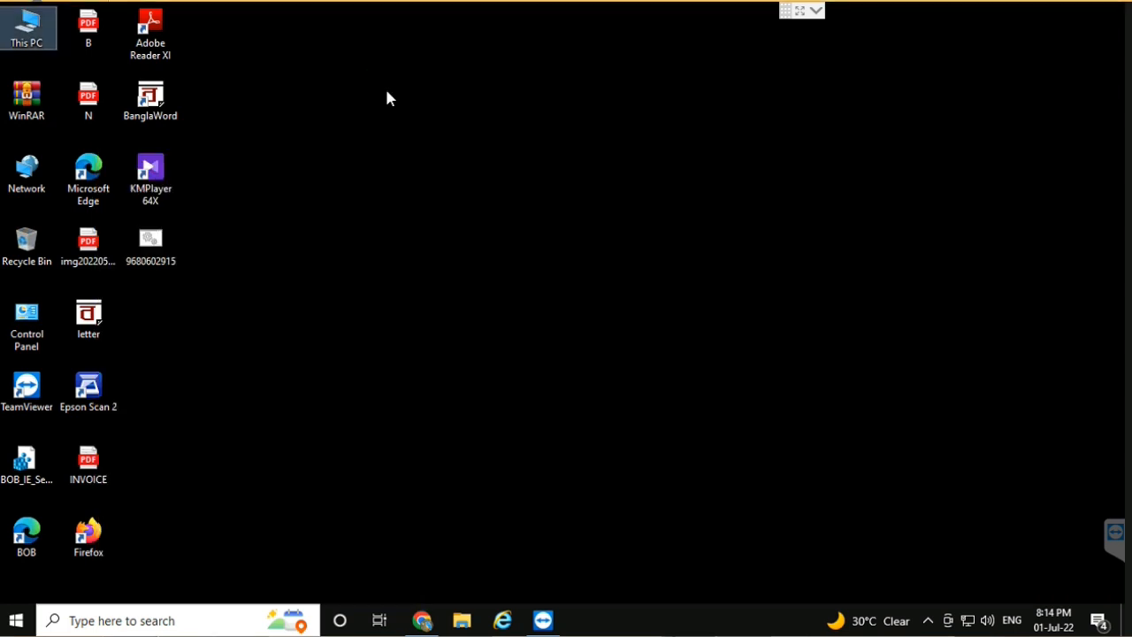
Review the custom security level settings for the Trusted sites zone in Internet Explorer's options, accept them and close the browser
click(501, 612)
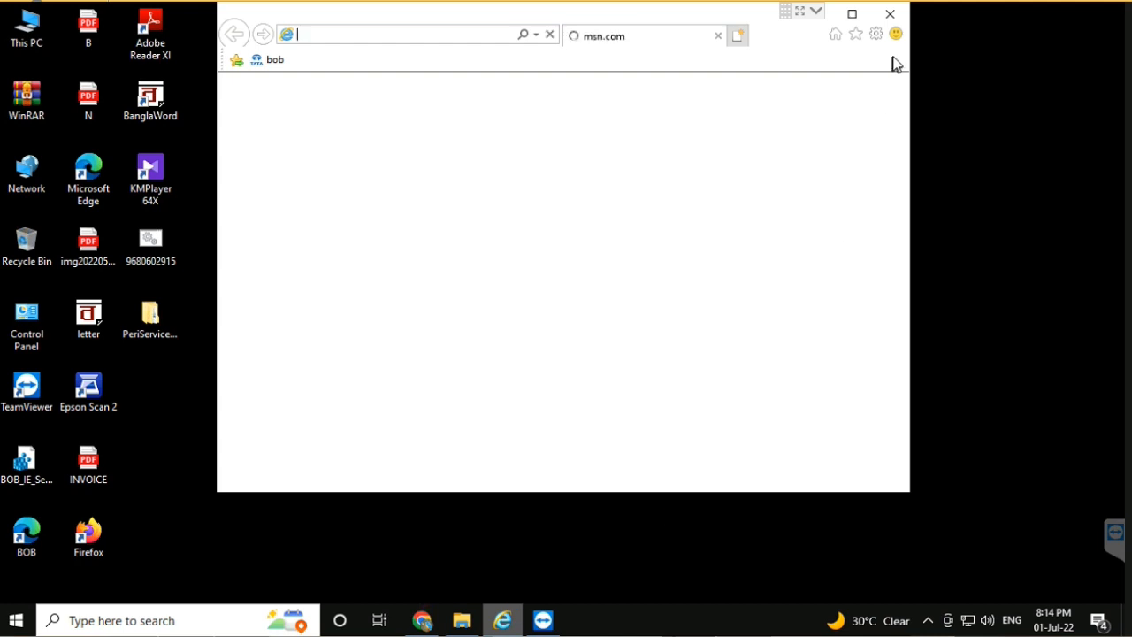
click(874, 35)
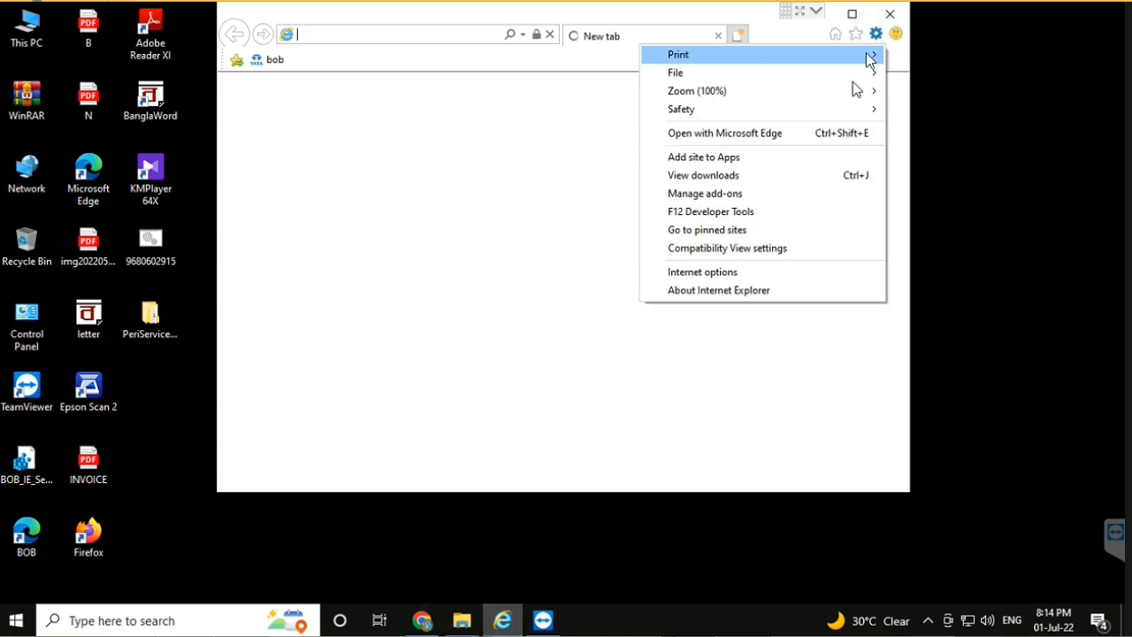
click(707, 274)
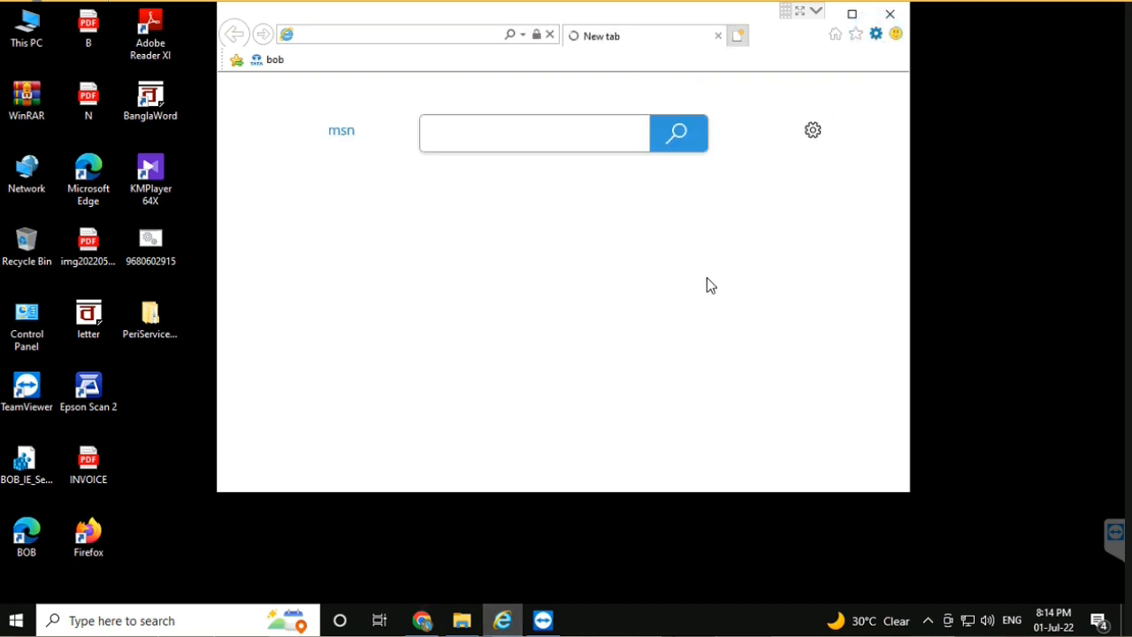
click(300, 56)
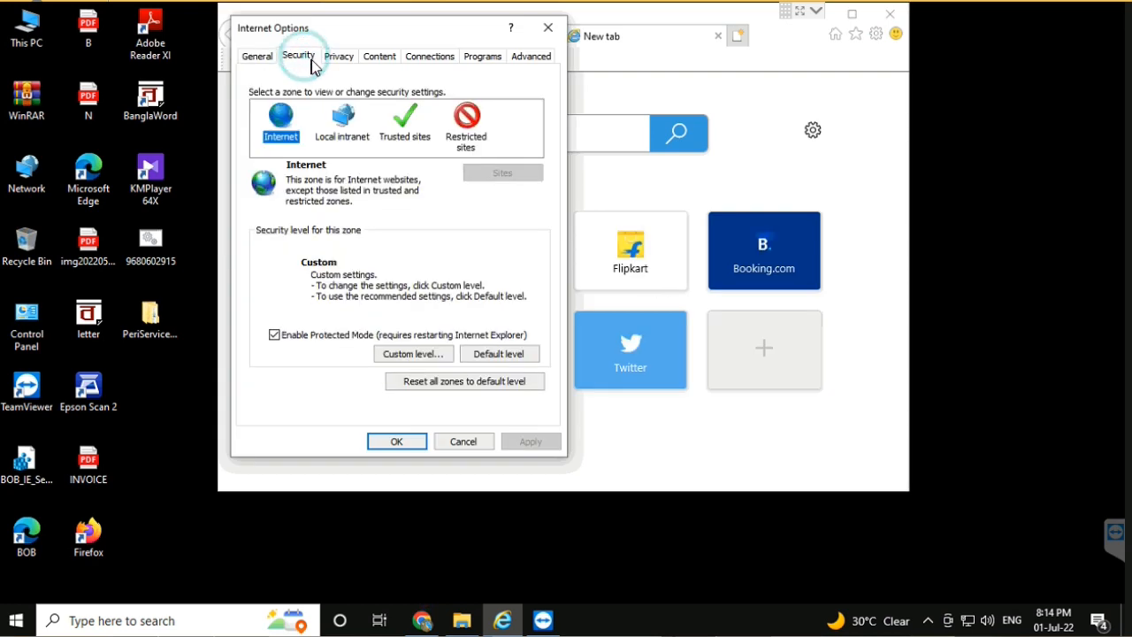
click(400, 124)
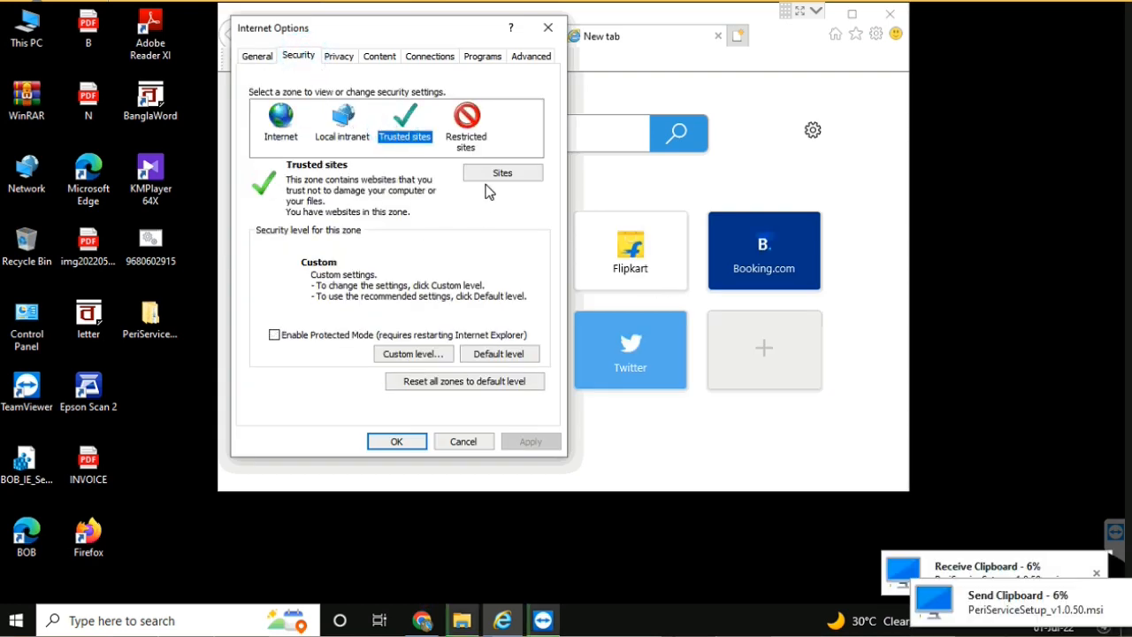
click(436, 354)
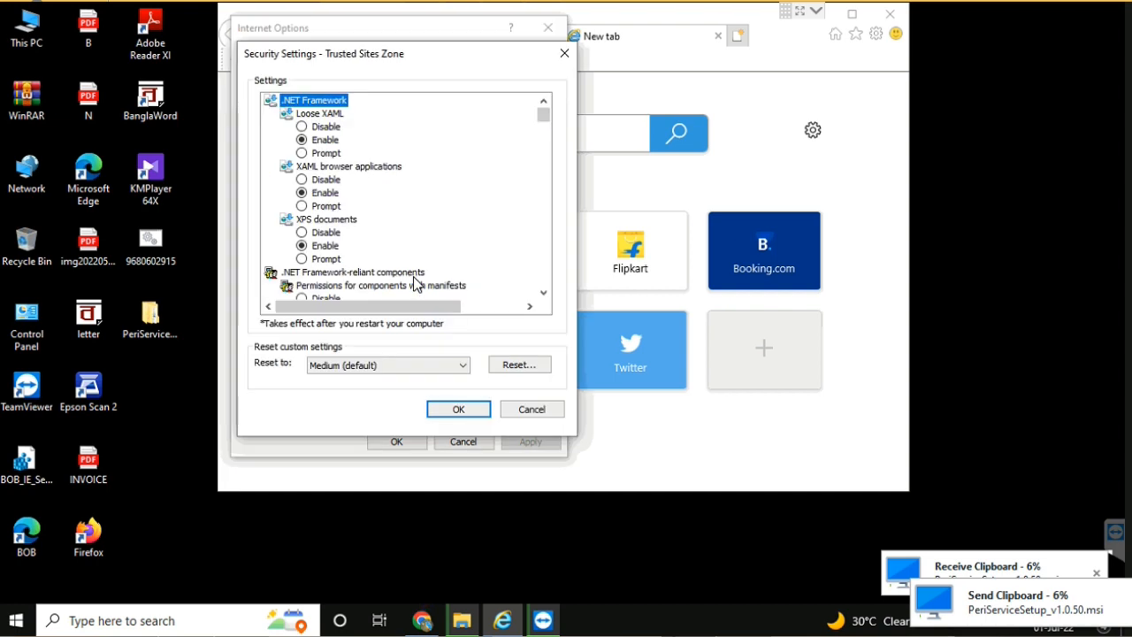
scroll(416, 281, down, 7)
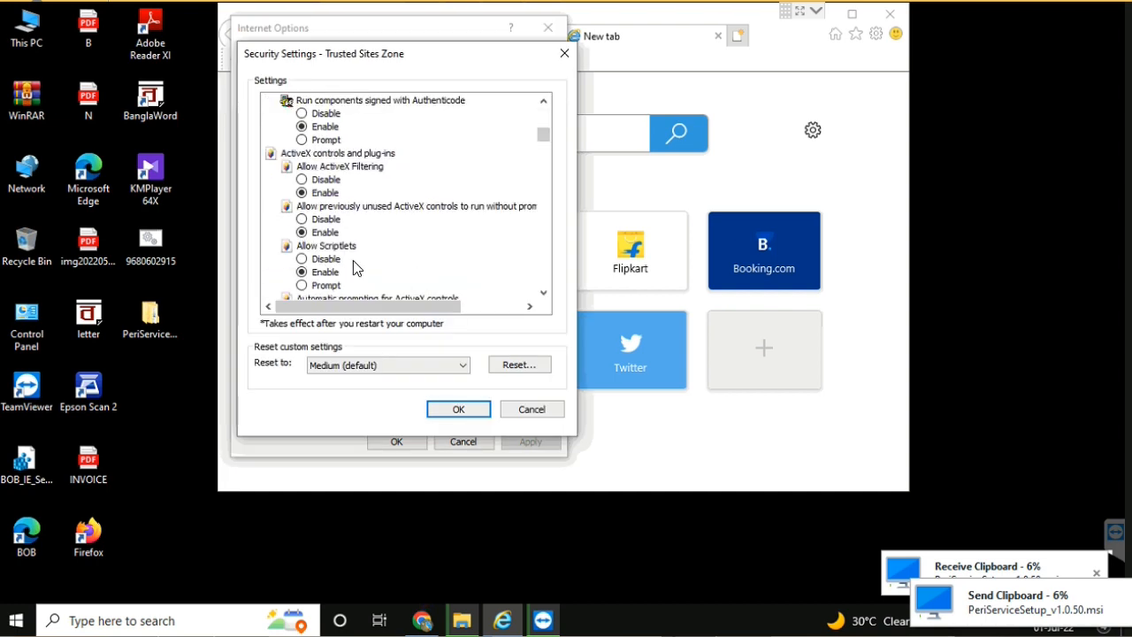
scroll(354, 265, down, 12)
scroll(328, 222, down, 2)
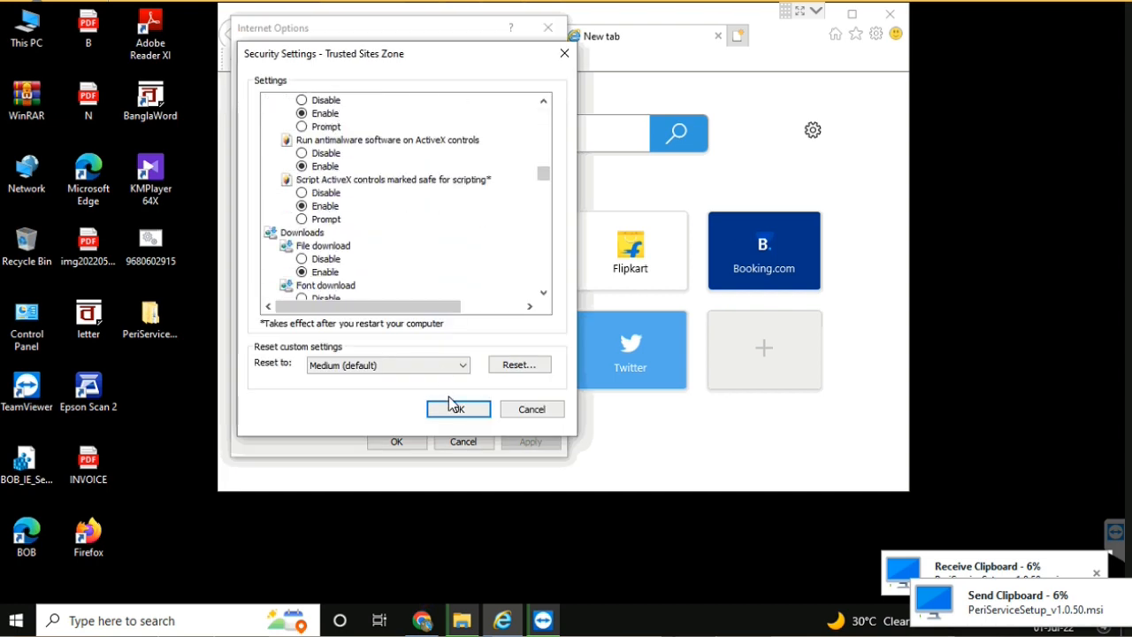
click(457, 407)
click(398, 442)
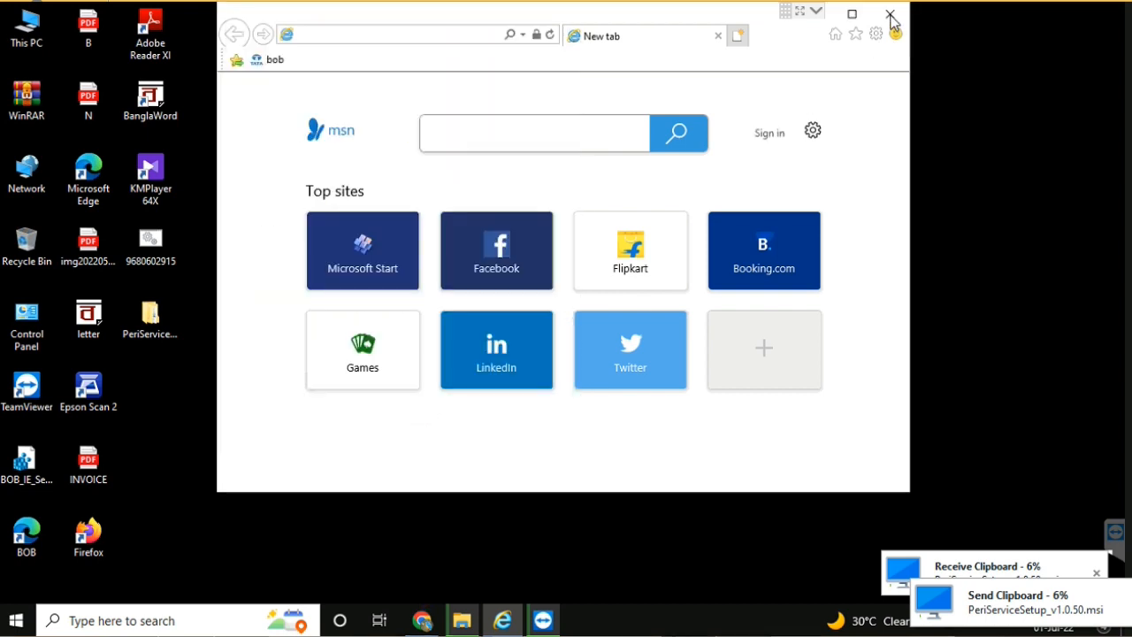
click(890, 15)
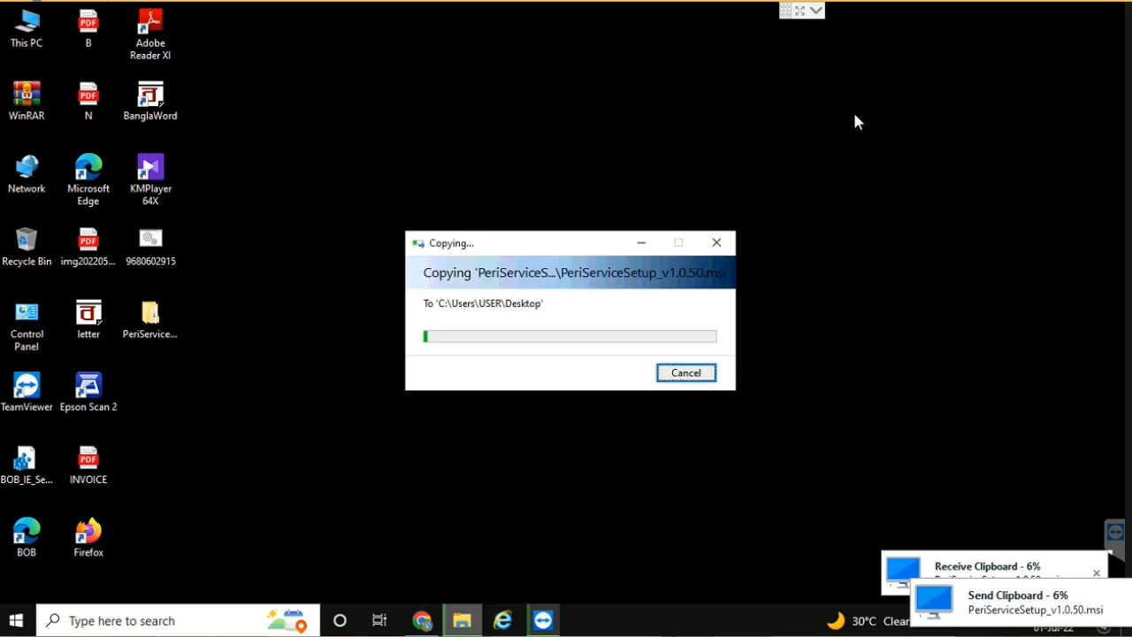
right_click(879, 139)
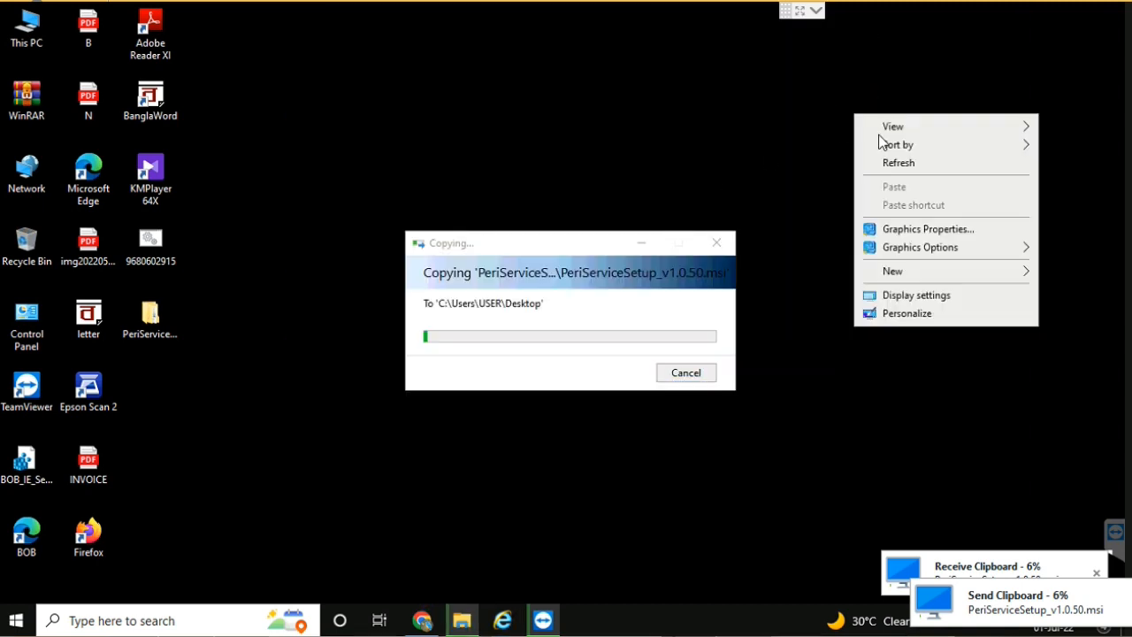
click(893, 165)
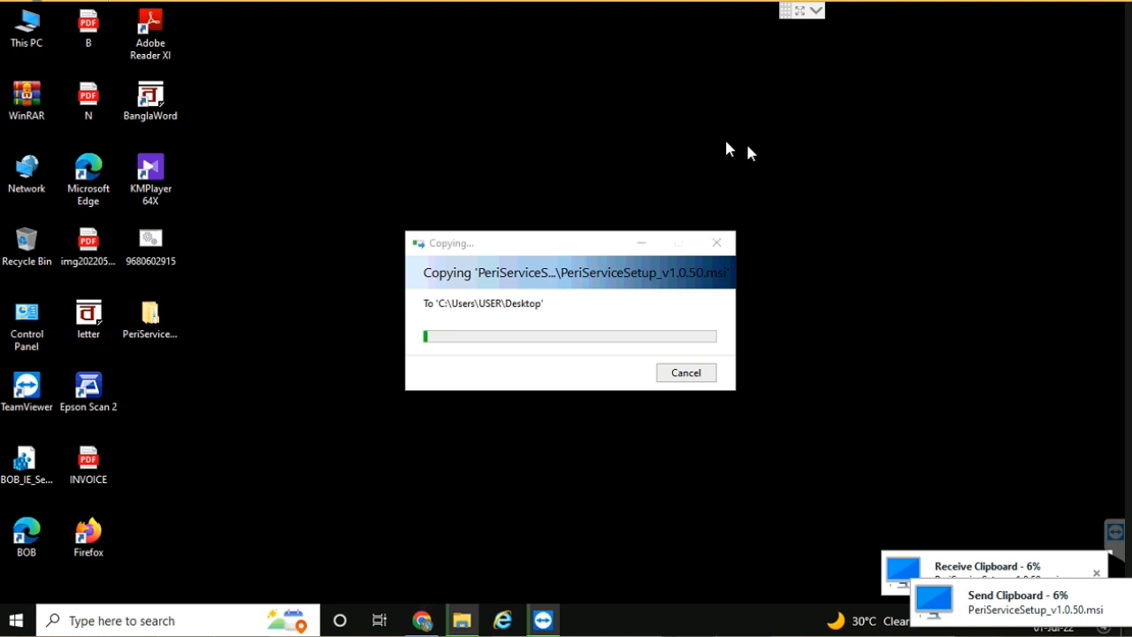
right_click(406, 63)
click(451, 111)
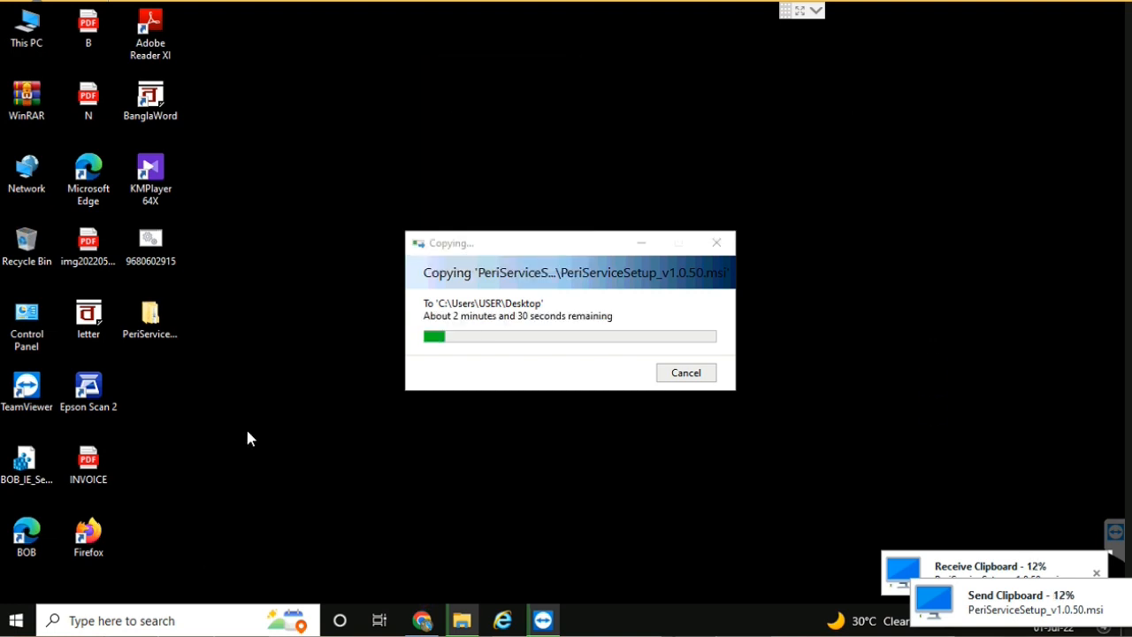
right_click(278, 394)
click(309, 428)
right_click(265, 229)
click(264, 234)
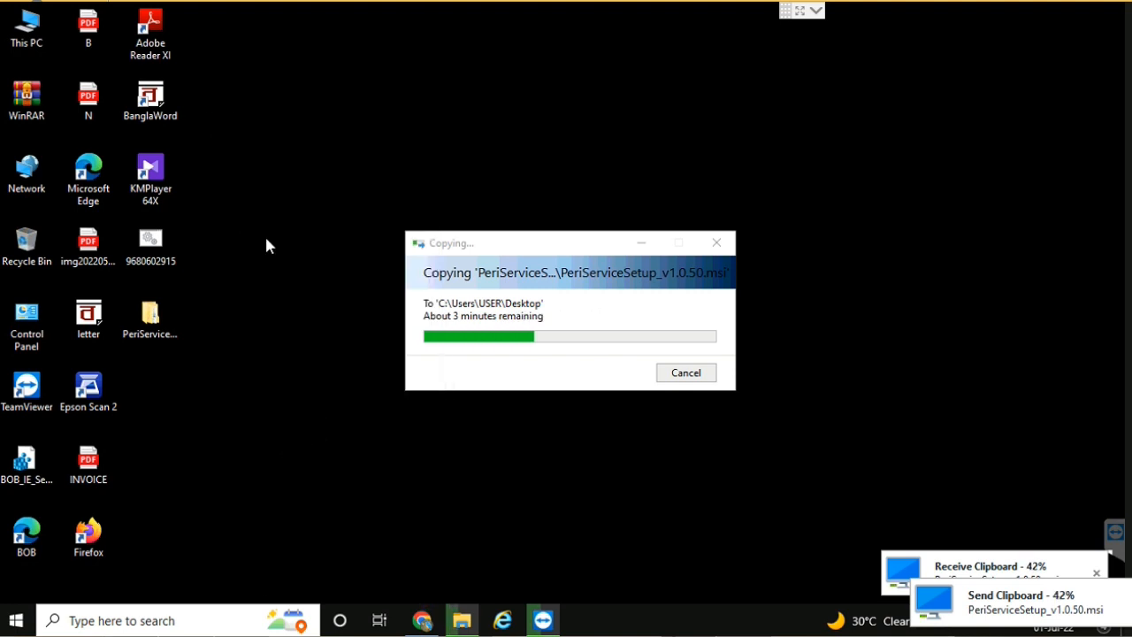
key(alt+Tab)
key(alt+Tab)
right_click(780, 110)
click(828, 155)
right_click(887, 97)
click(929, 151)
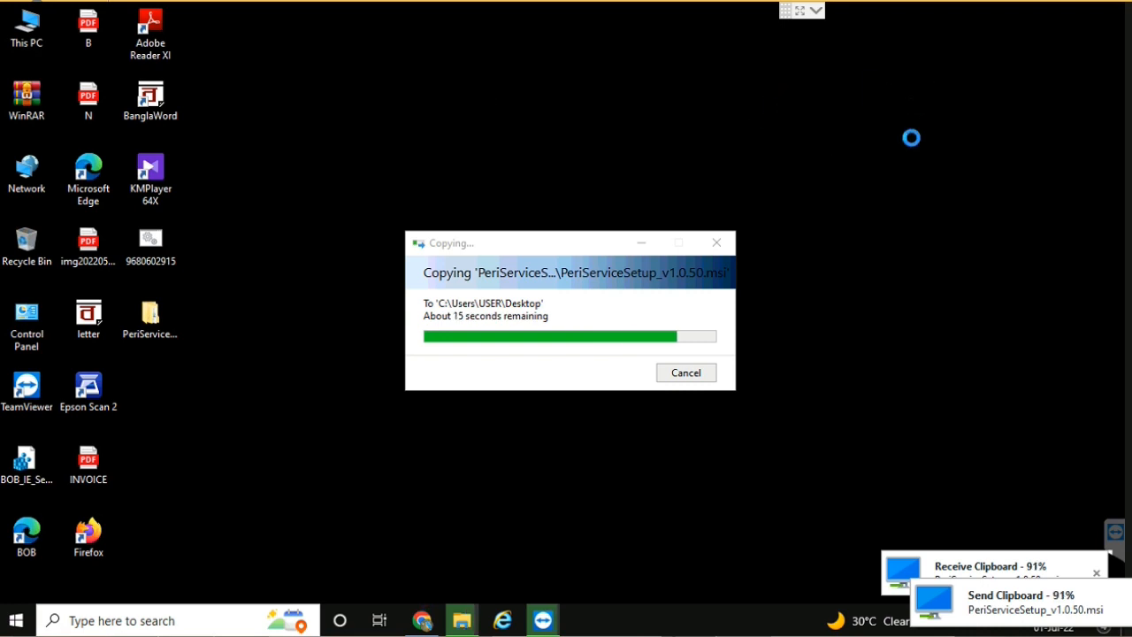
Run the setup application in the Release folder of PeriServiceSetup on the remote desktop as administrator
double_click(159, 326)
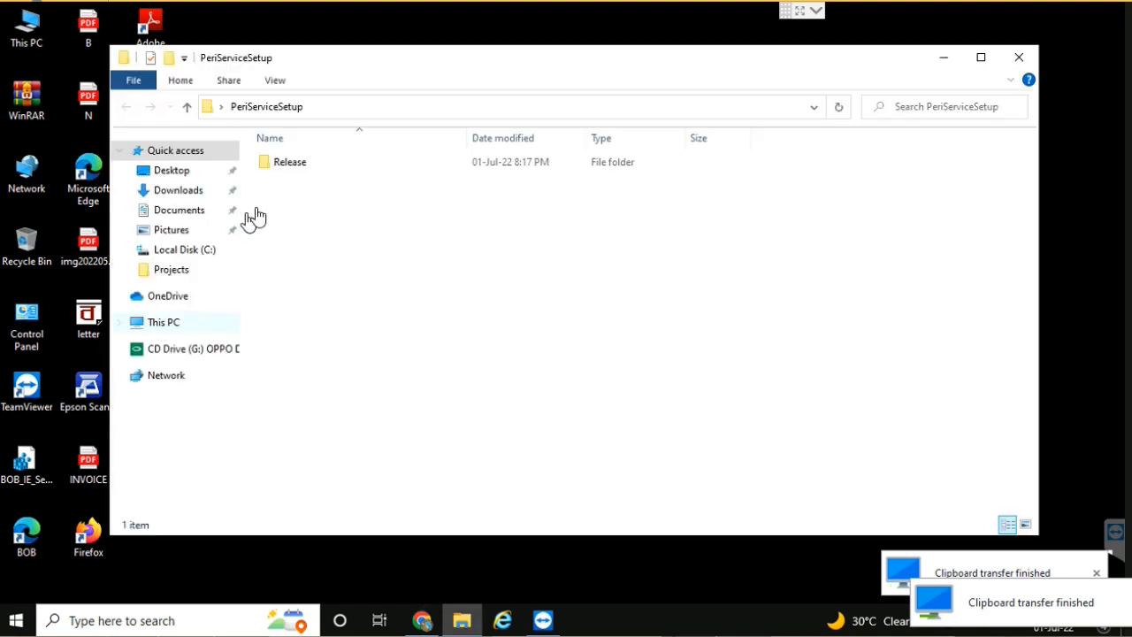
double_click(283, 170)
double_click(284, 181)
right_click(283, 180)
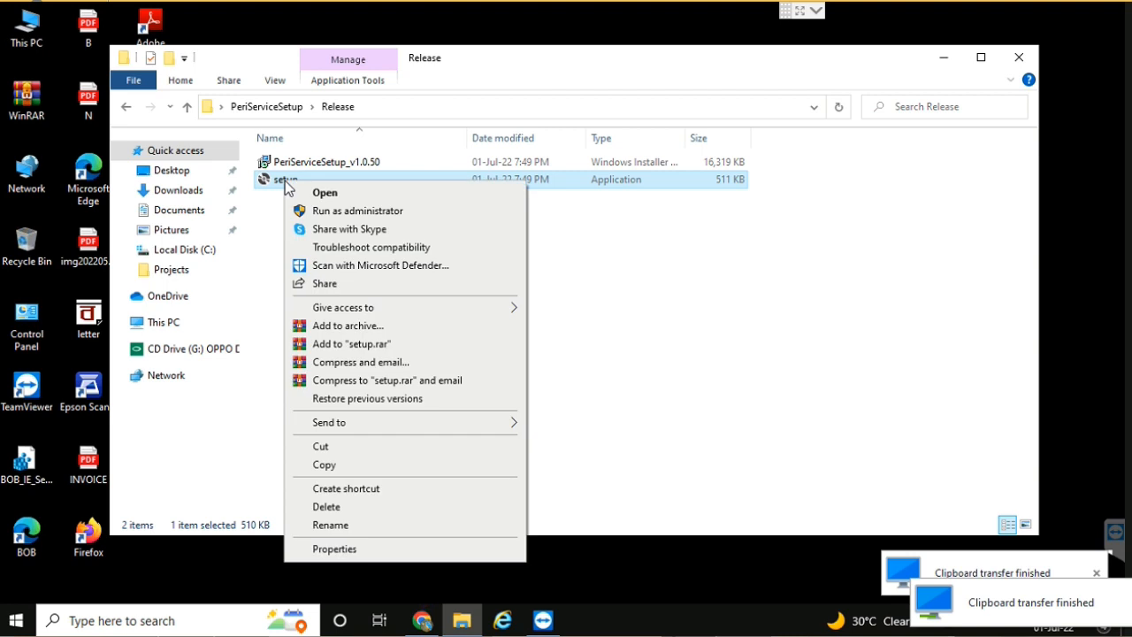
click(322, 211)
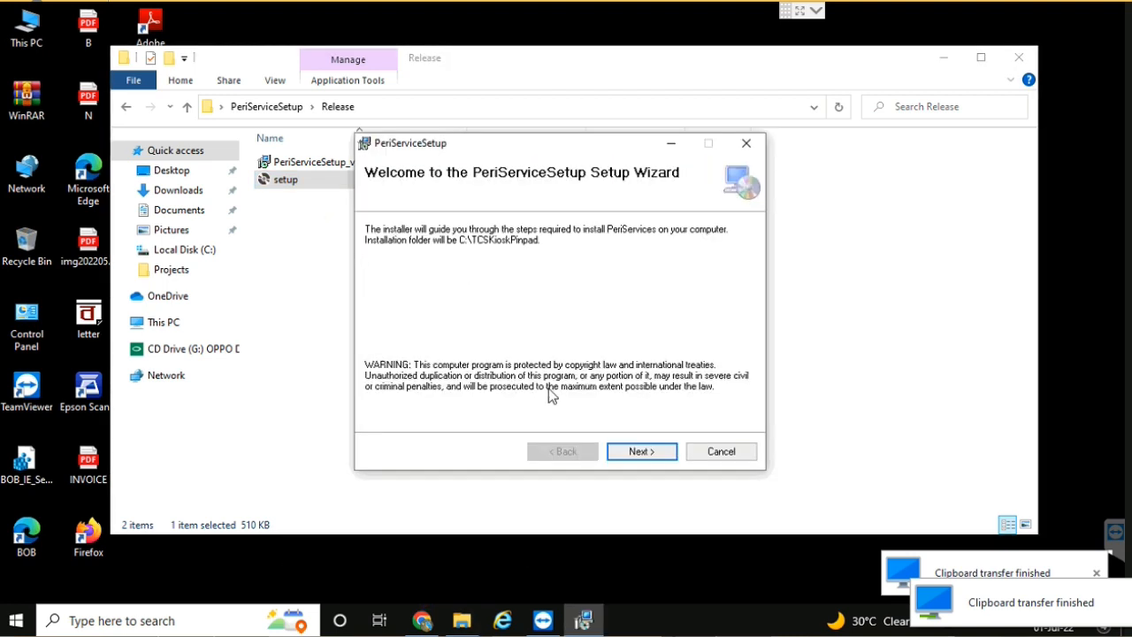
Complete the PeriServiceSetup installation wizard and close the Release folder
click(657, 448)
click(657, 449)
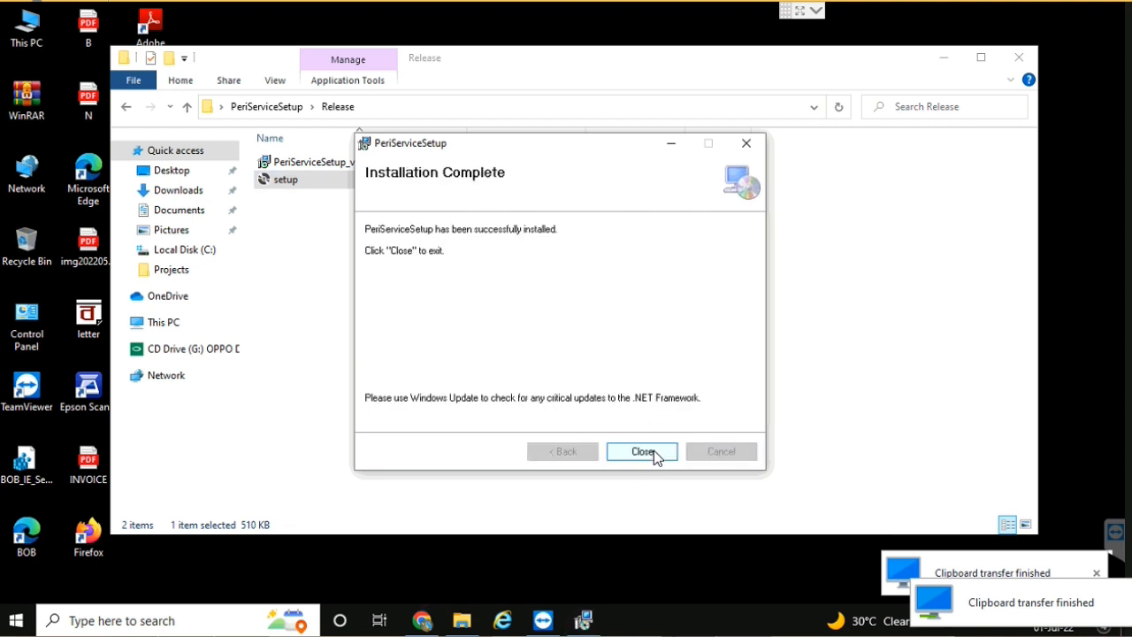
click(653, 450)
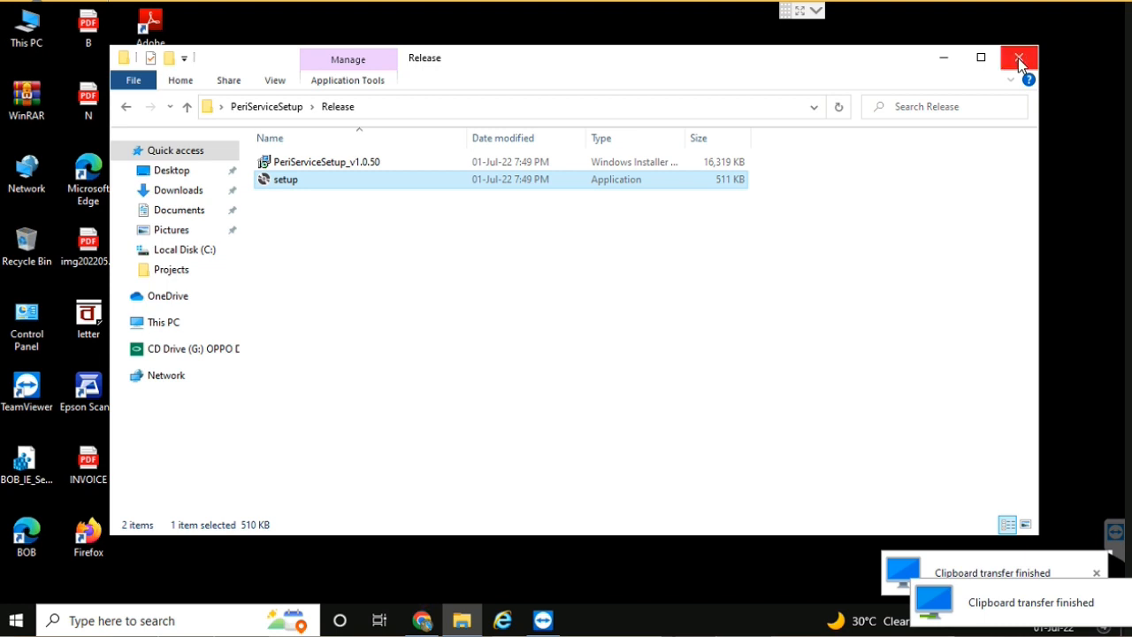
click(1018, 57)
Open the Windows Services console, find PeriServices and start the service
click(131, 623)
text(ser)
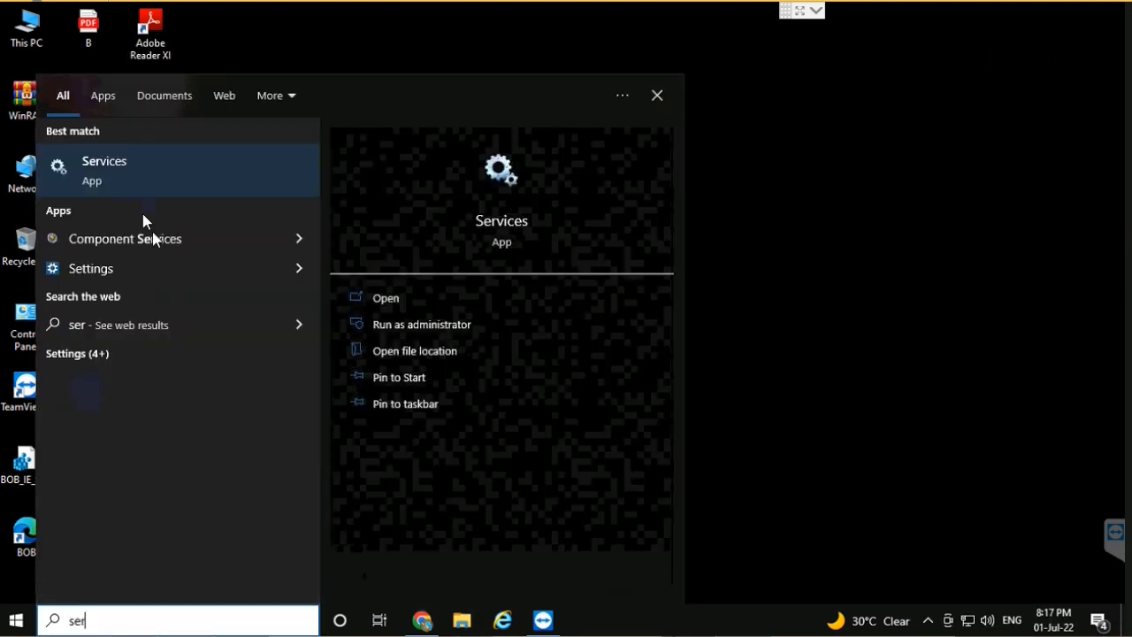
click(129, 163)
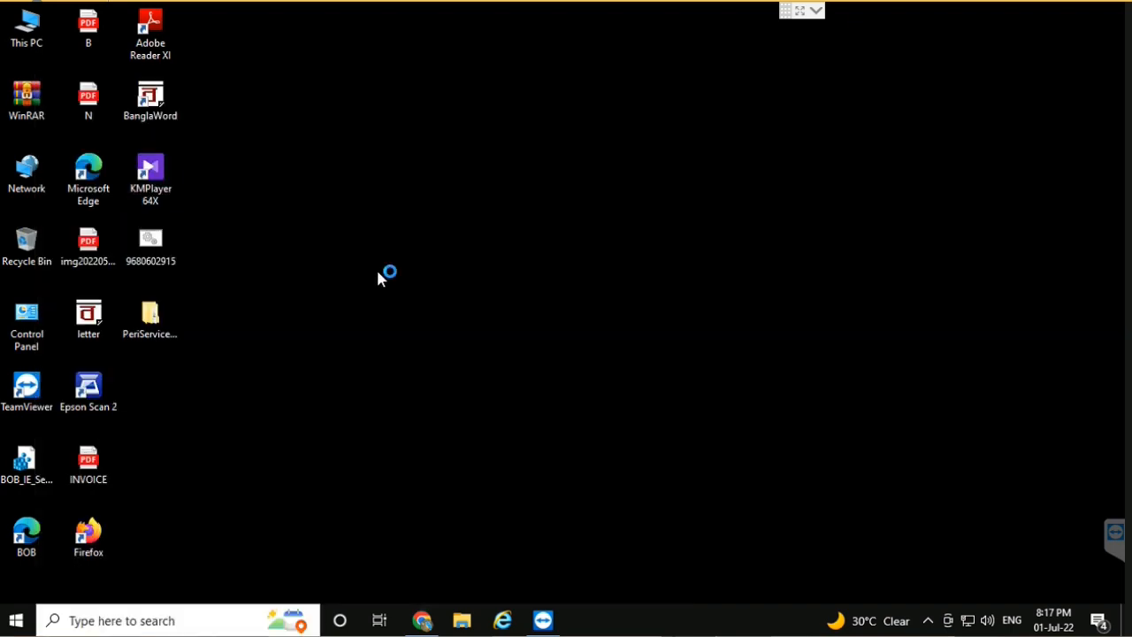
click(333, 276)
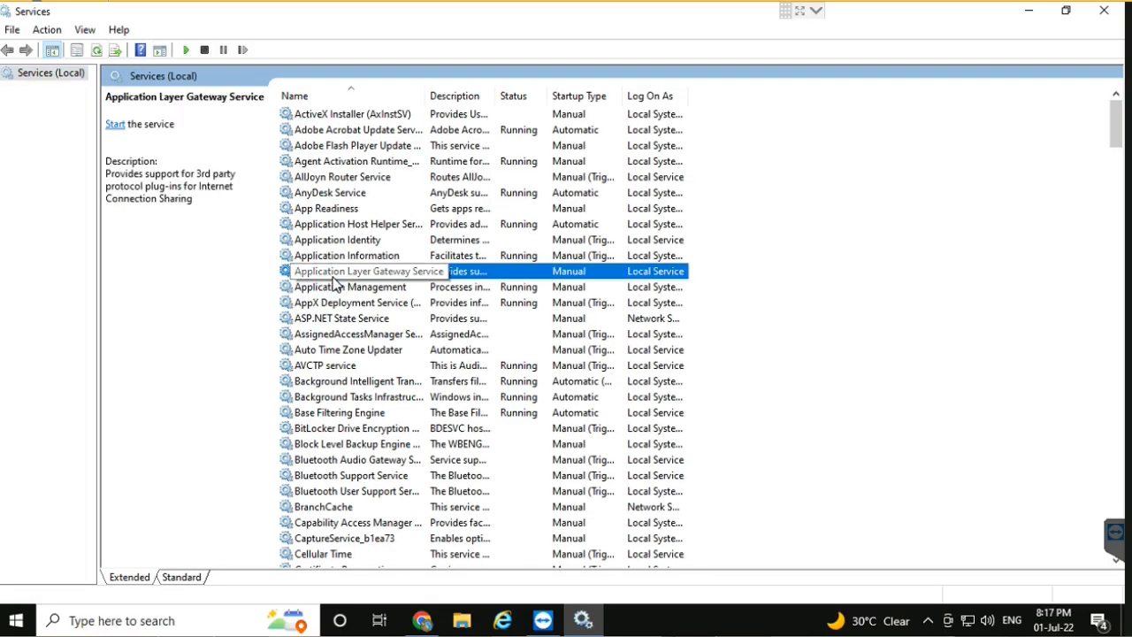
key(p)
click(328, 224)
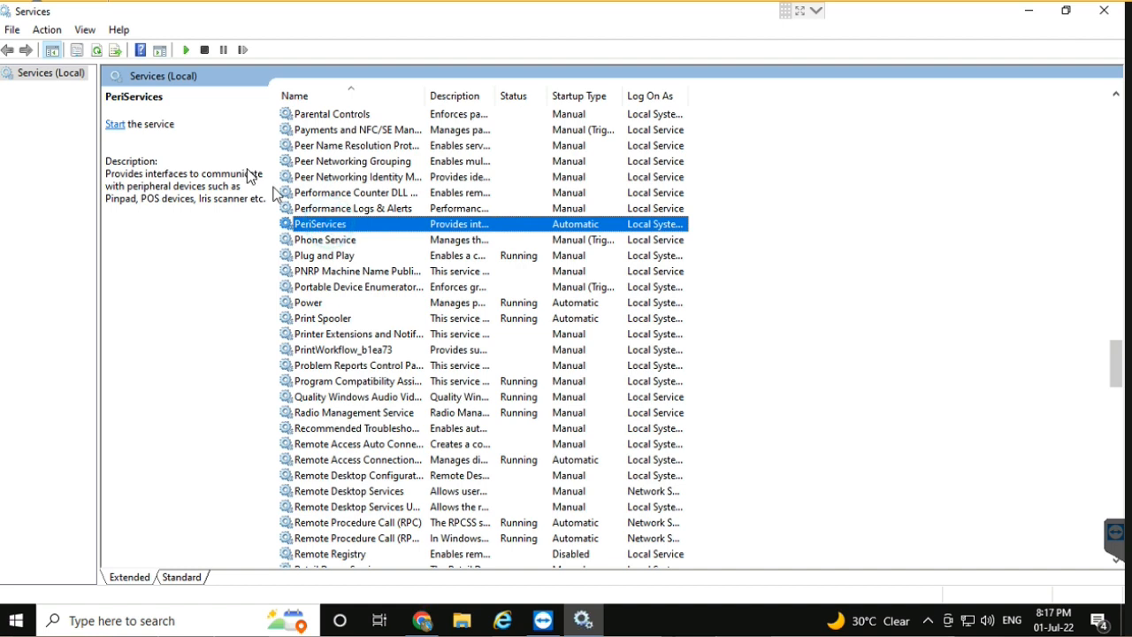
click(113, 124)
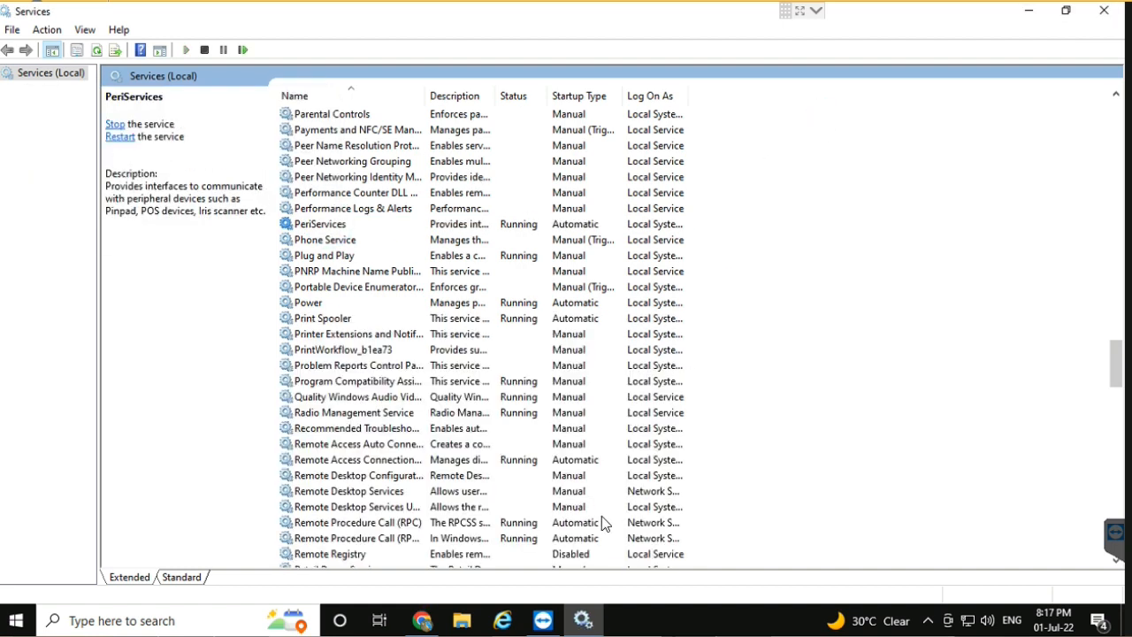
Open the bob favourite in a maximized Internet Explorer window to load the Bank of Baroda kiosk login page
click(502, 621)
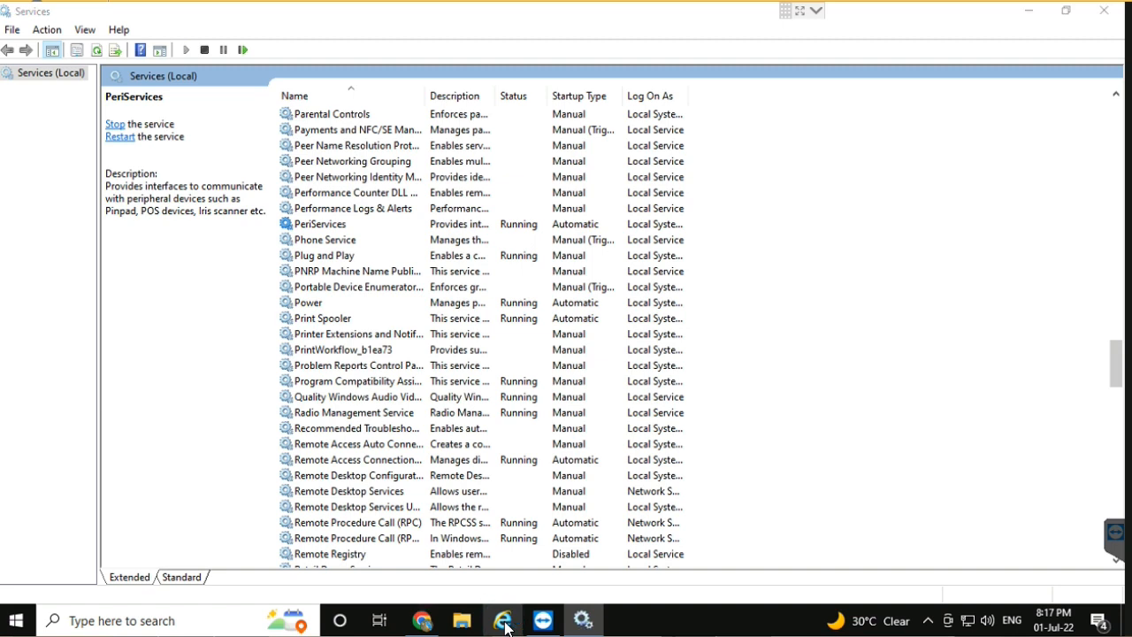
click(276, 61)
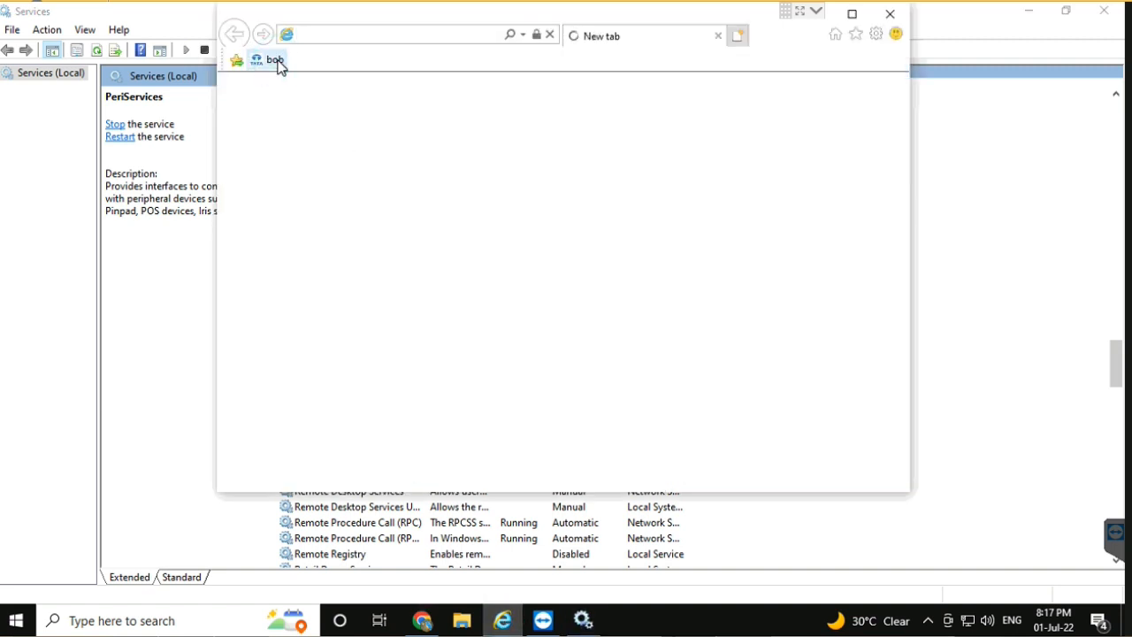
click(852, 14)
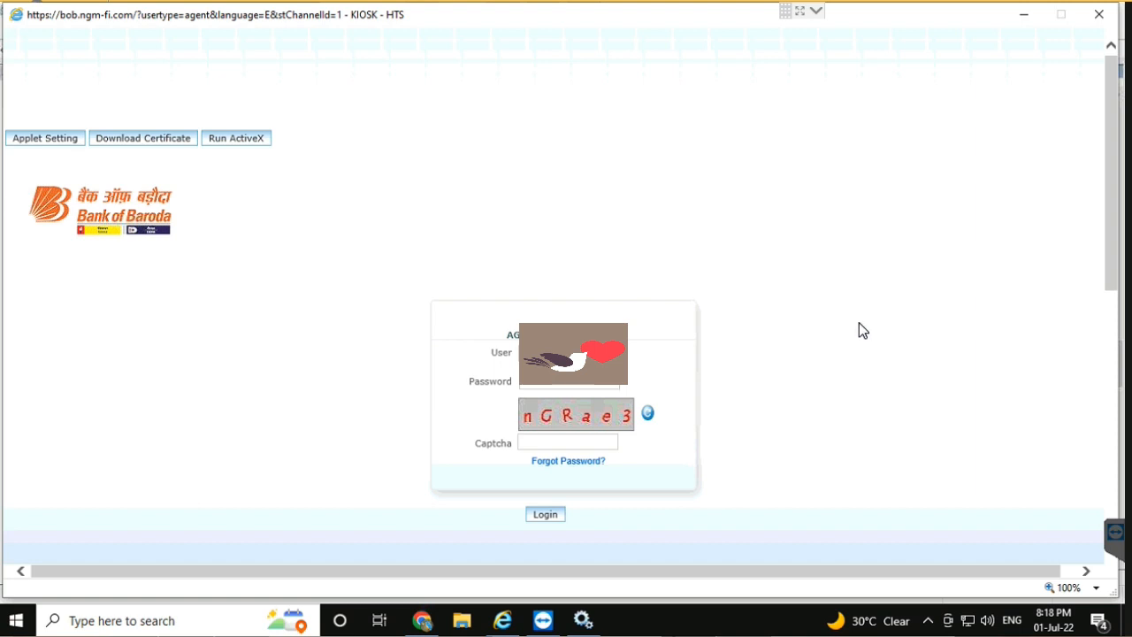
Fill in the account password and the captcha code on the agent login form and submit it
key(Caps_Lock)
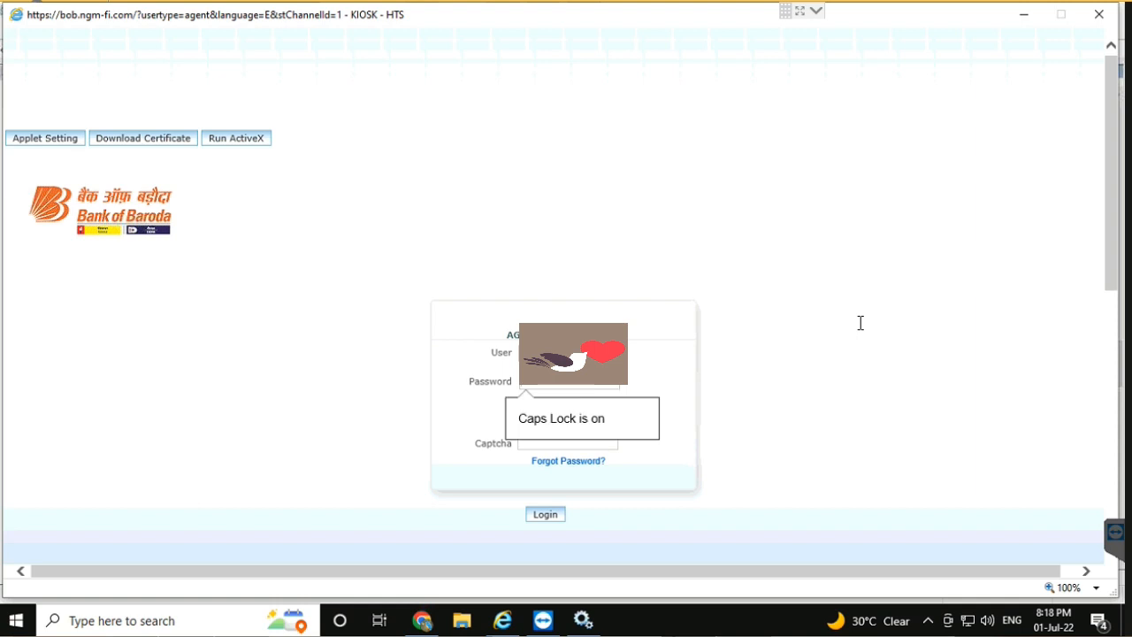
key(Caps_Lock)
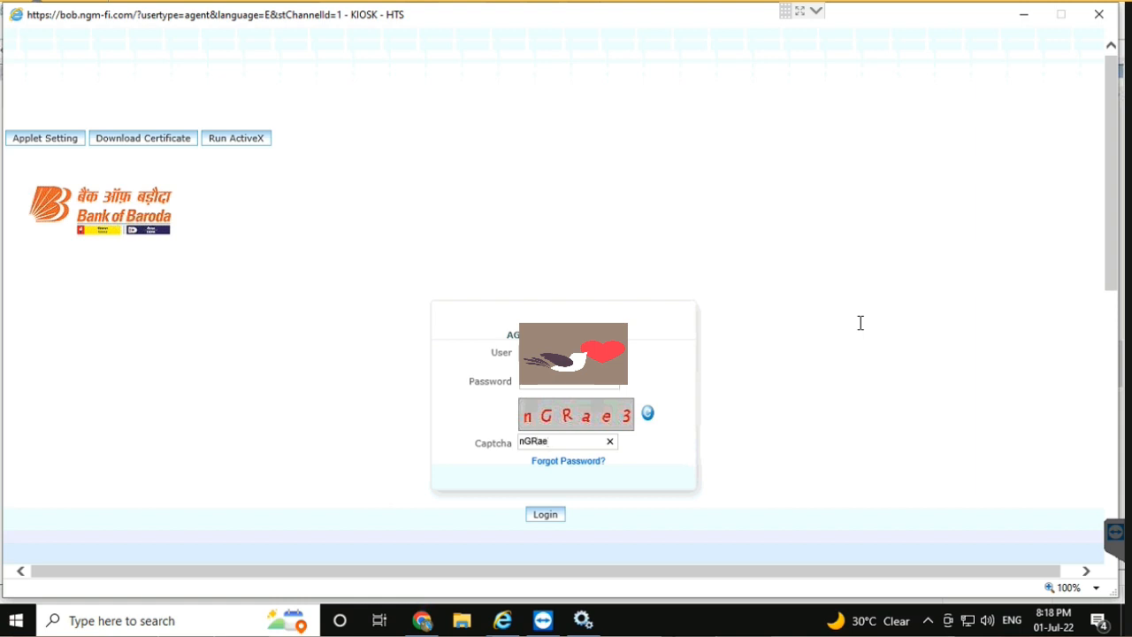
key(Return)
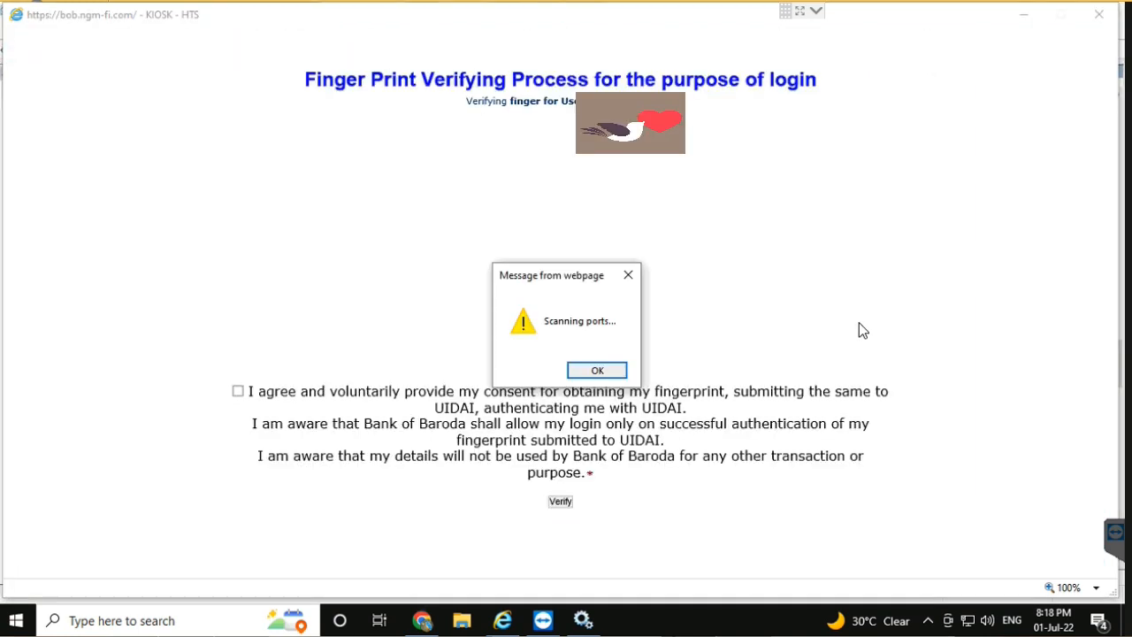
Consent to fingerprint capture, verify the agent's fingerprint for login, and acknowledge the verification and port-scanning messages
key(Return)
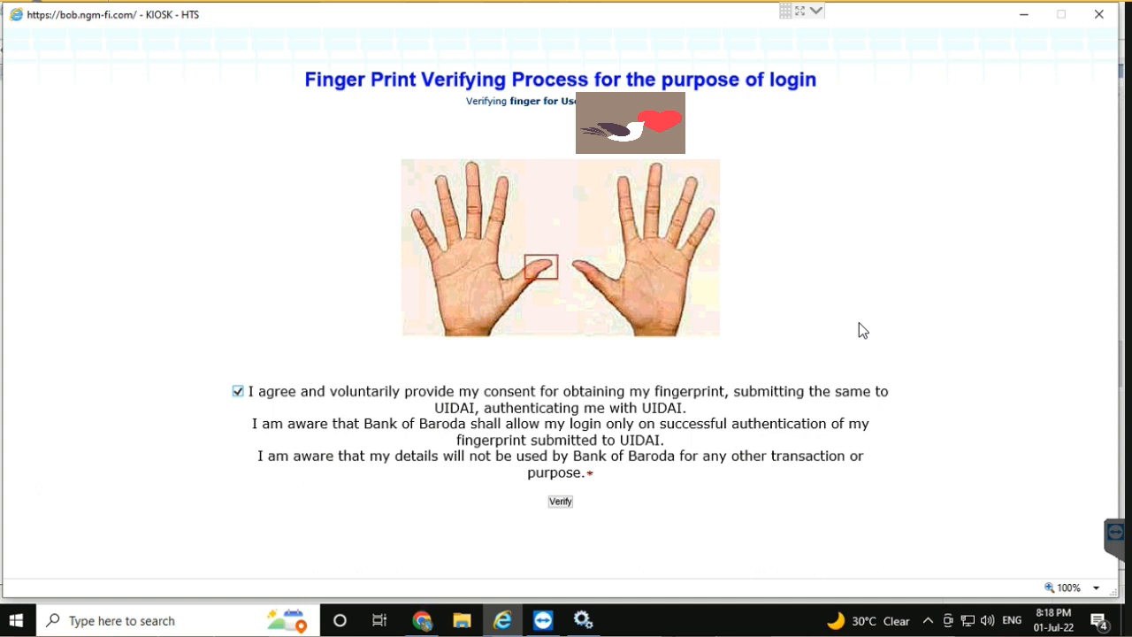
key(Return)
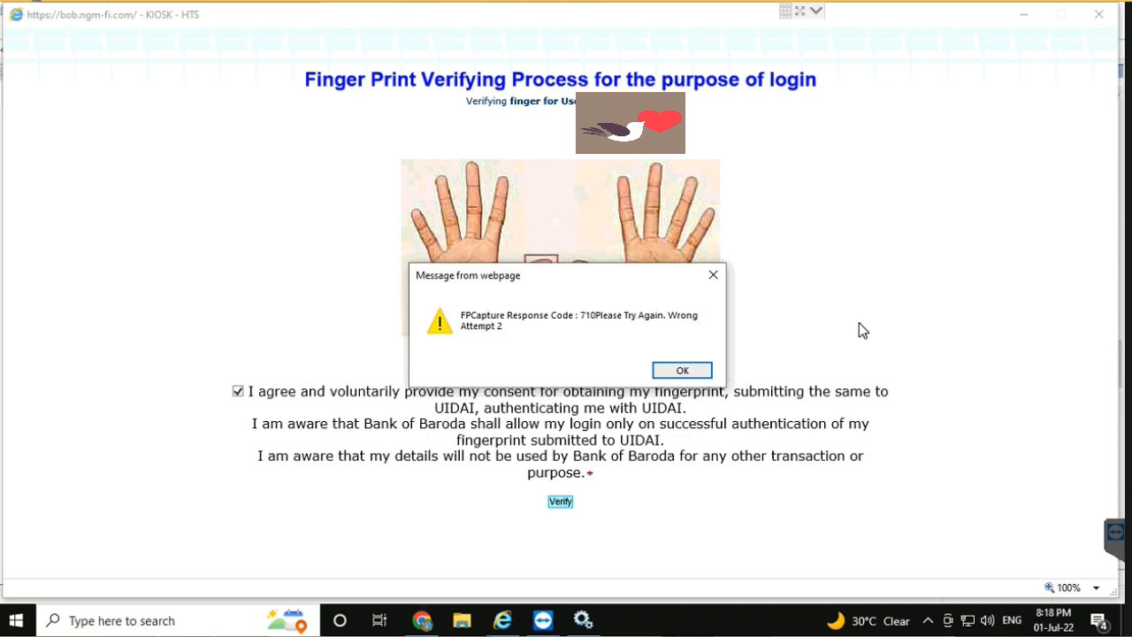
click(698, 369)
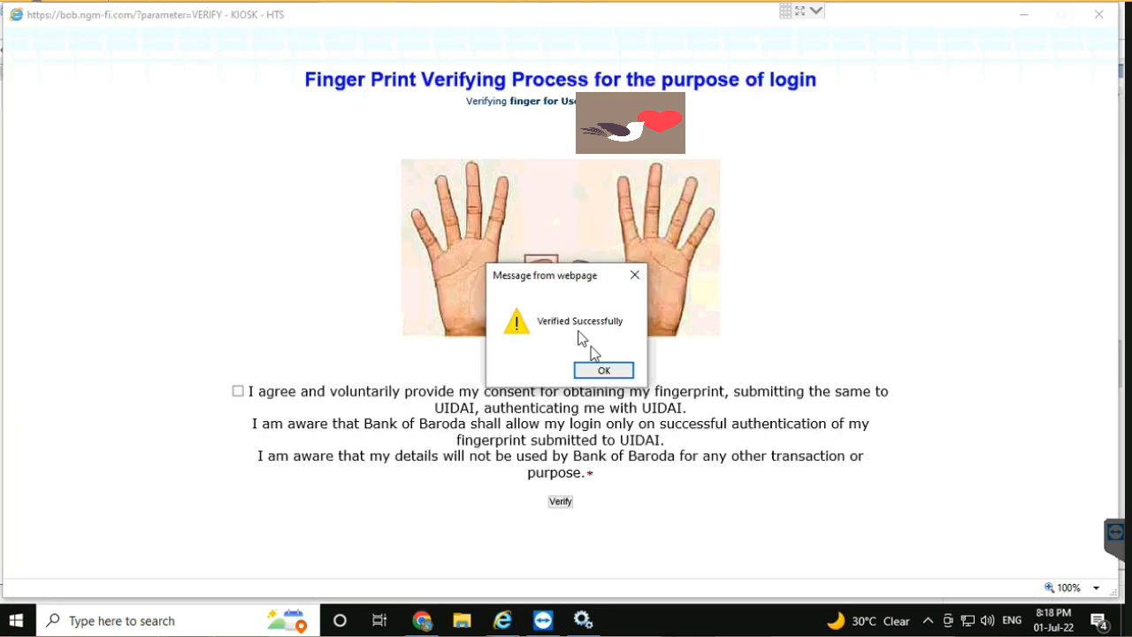
click(610, 371)
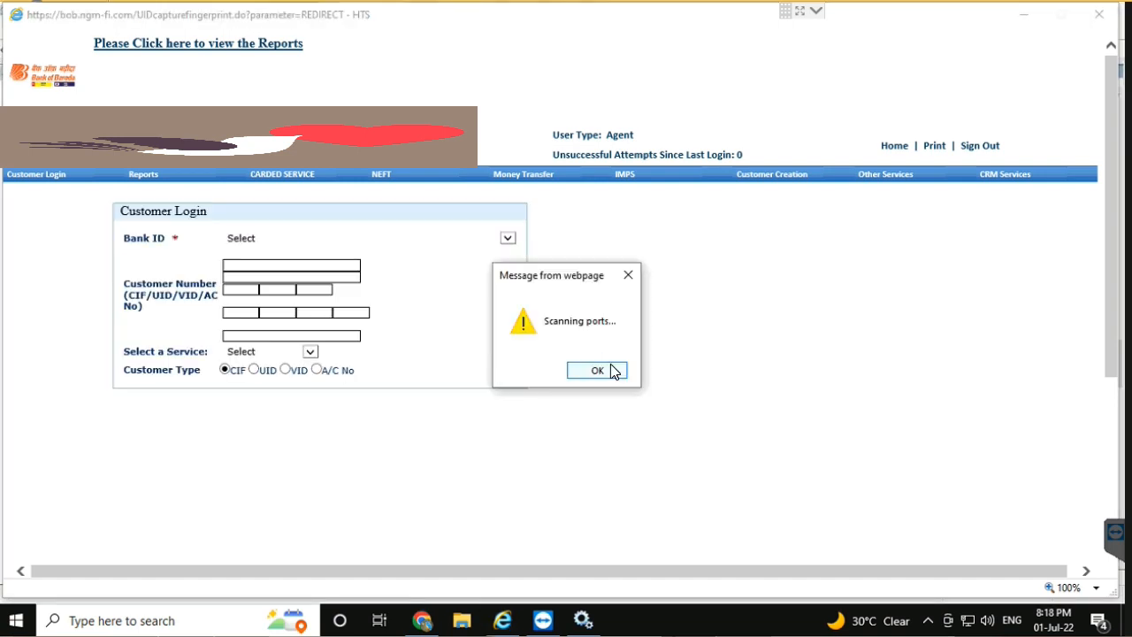
click(610, 364)
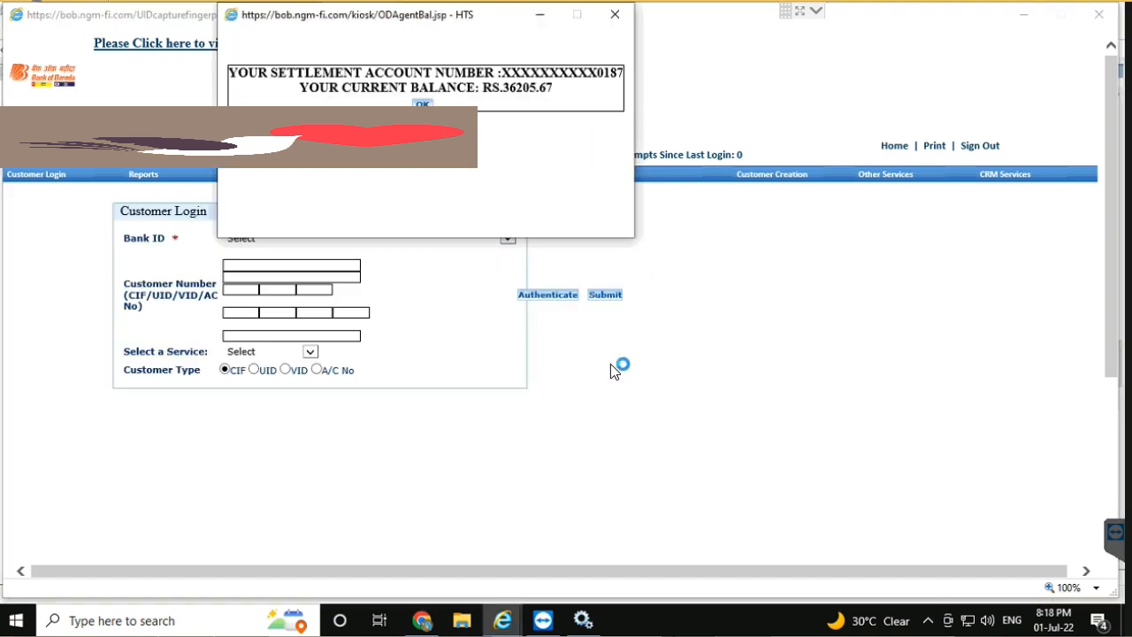